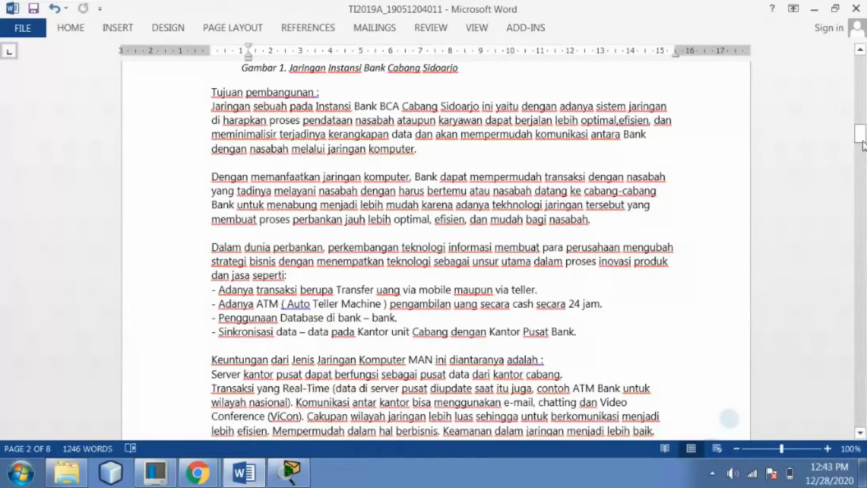
# Scroll through section B's scenario and network diagram down to the numbered Perangkat device list
pyautogui.moveTo(862, 139); pyautogui.dragTo(862, 148)
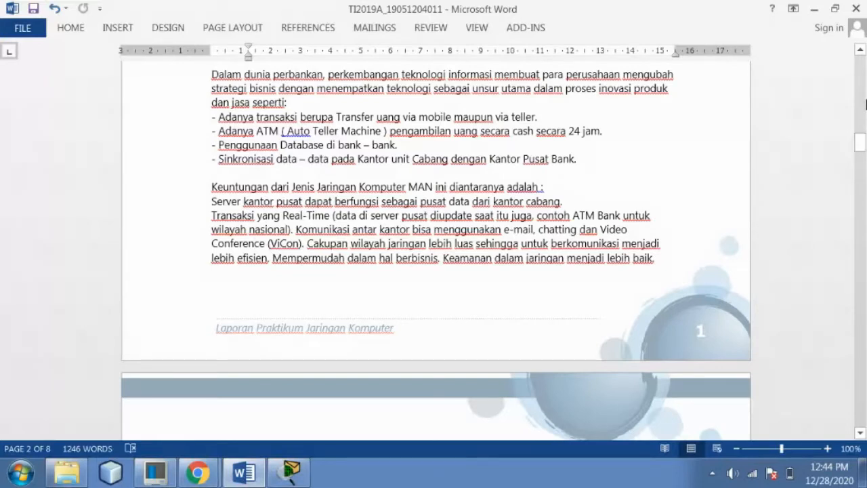
pyautogui.moveTo(863, 149); pyautogui.dragTo(862, 164)
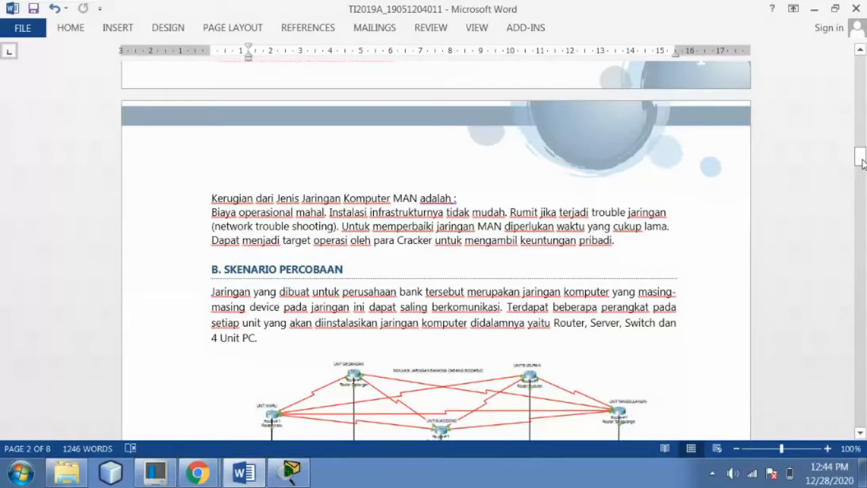
pyautogui.moveTo(862, 160); pyautogui.dragTo(862, 173)
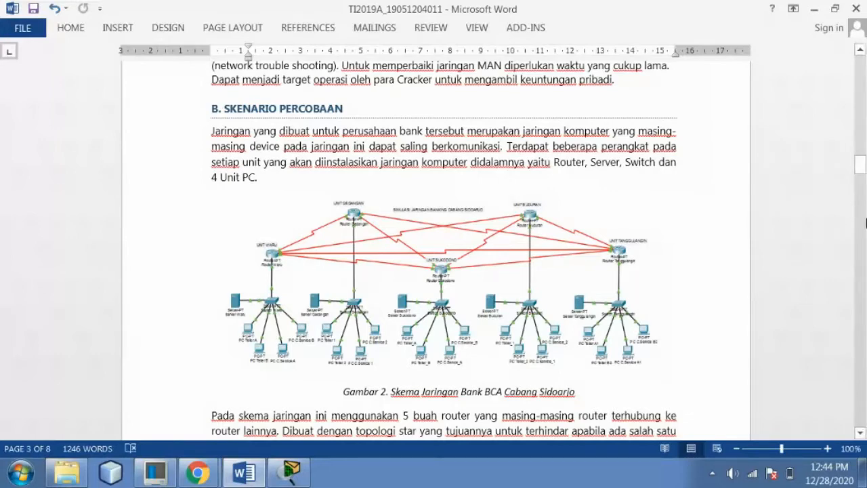
pyautogui.moveTo(860, 166); pyautogui.dragTo(860, 175)
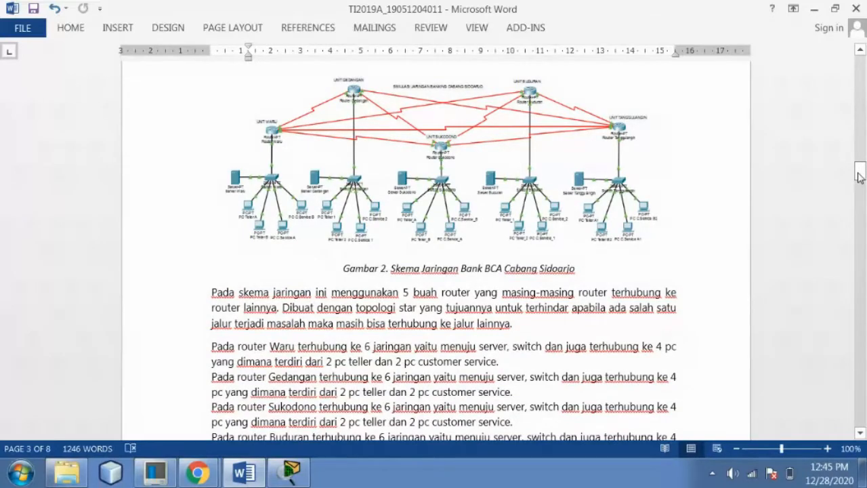
pyautogui.moveTo(859, 176); pyautogui.dragTo(859, 185)
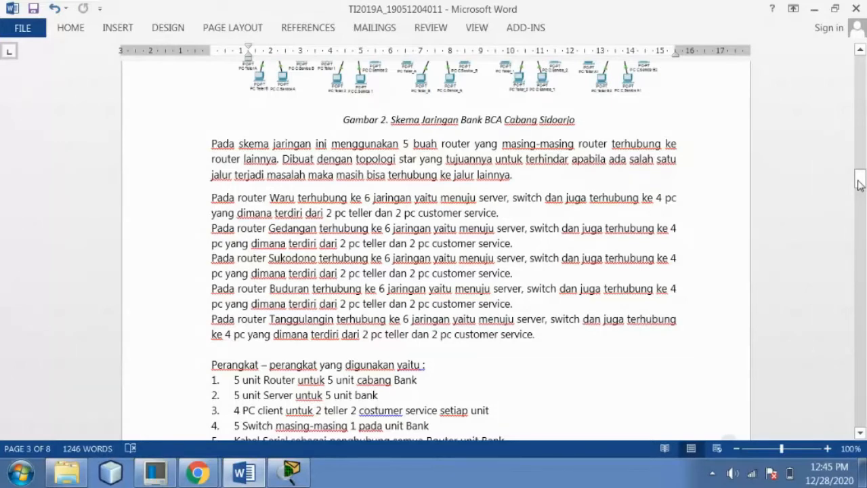
pyautogui.moveTo(859, 185); pyautogui.dragTo(860, 195)
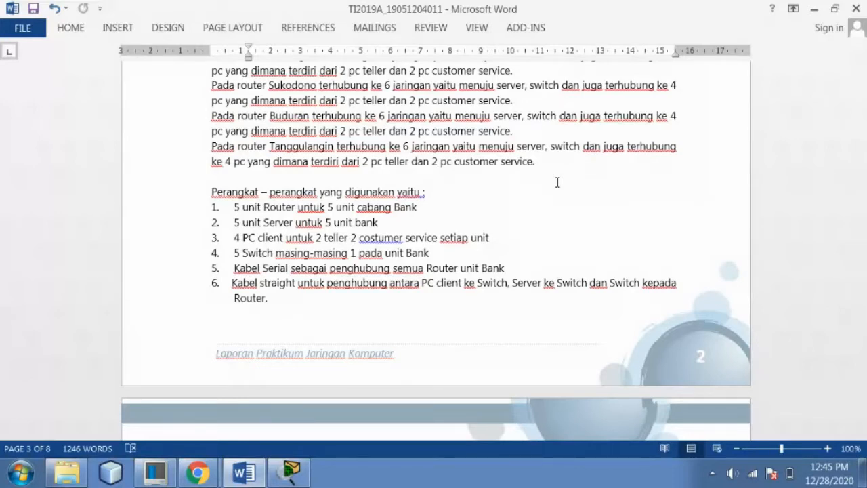
pyautogui.moveTo(862, 192); pyautogui.dragTo(863, 217)
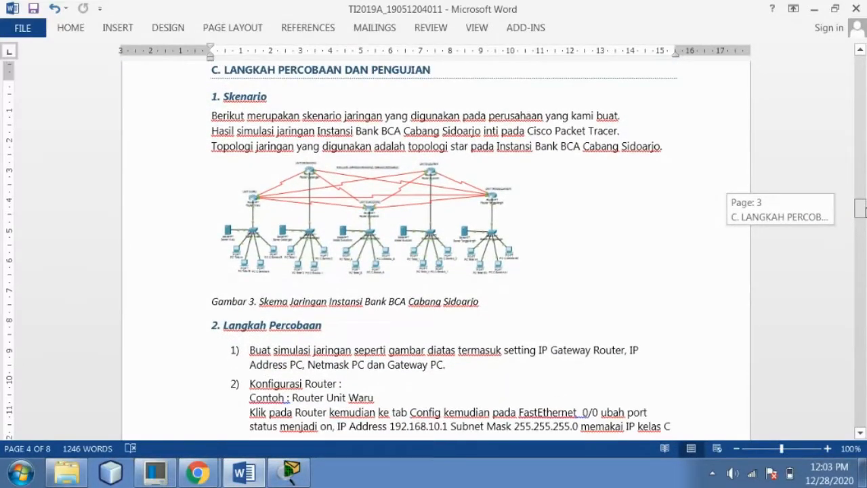
# Correct 'inti' to 'ini' in the Skenario paragraph and scroll further down the report
pyautogui.moveTo(862, 215); pyautogui.dragTo(862, 216)
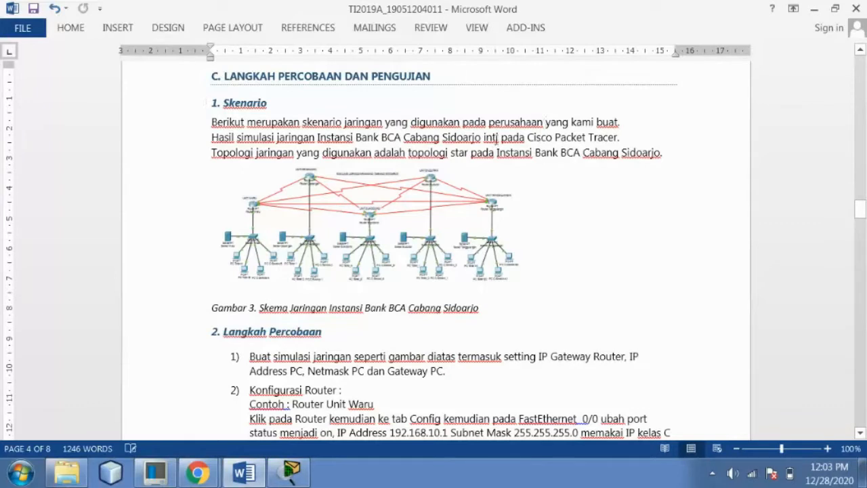
pyautogui.click(496, 137)
pyautogui.press('BackSpace')
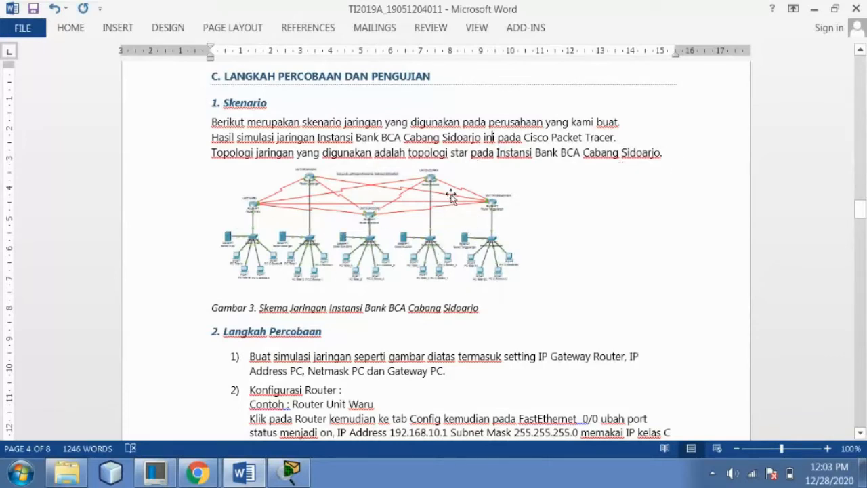
pyautogui.moveTo(860, 216); pyautogui.dragTo(861, 228)
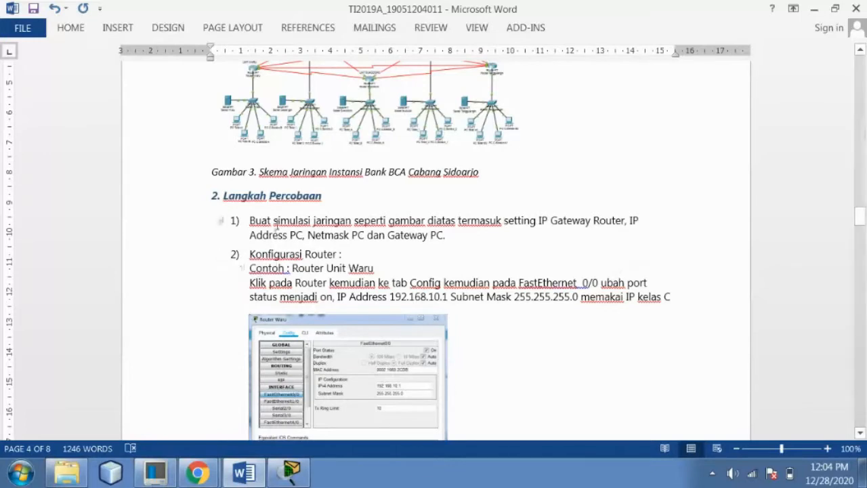
pyautogui.moveTo(860, 214); pyautogui.dragTo(862, 222)
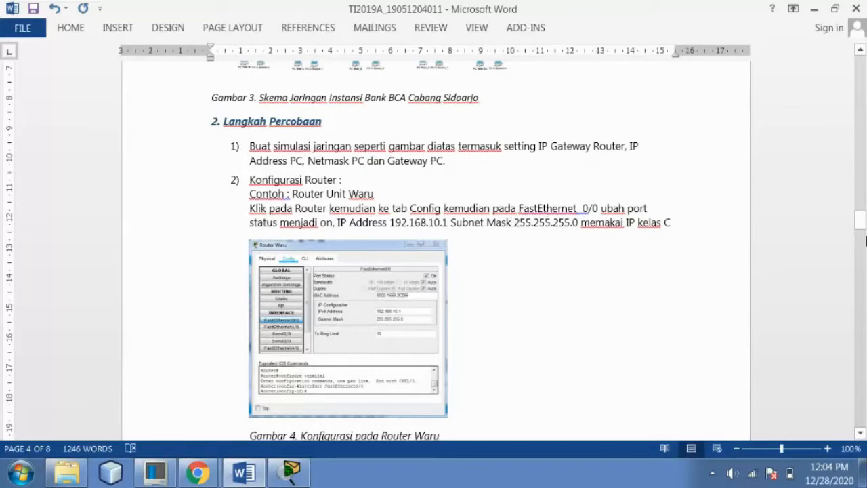
pyautogui.moveTo(859, 222); pyautogui.dragTo(859, 227)
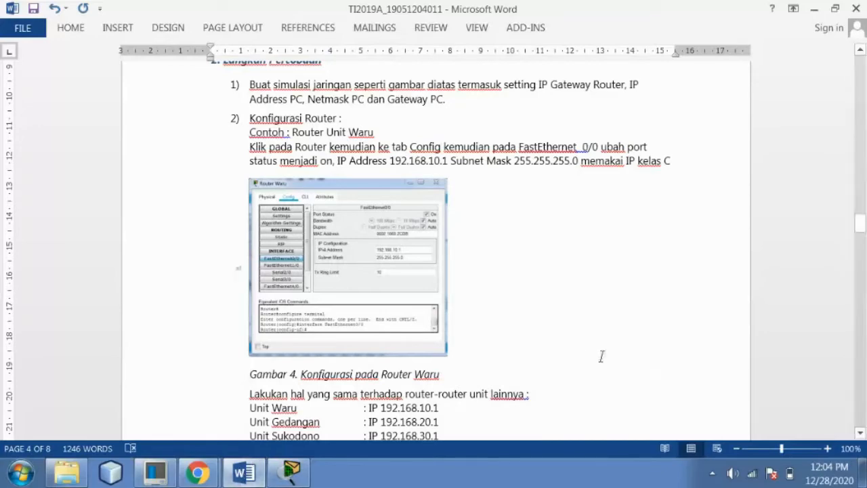
pyautogui.moveTo(865, 214); pyautogui.dragTo(864, 223)
# Inspect Router Waru's FastEthernet0/0 address settings and compare them with the Word report
pyautogui.click(292, 473)
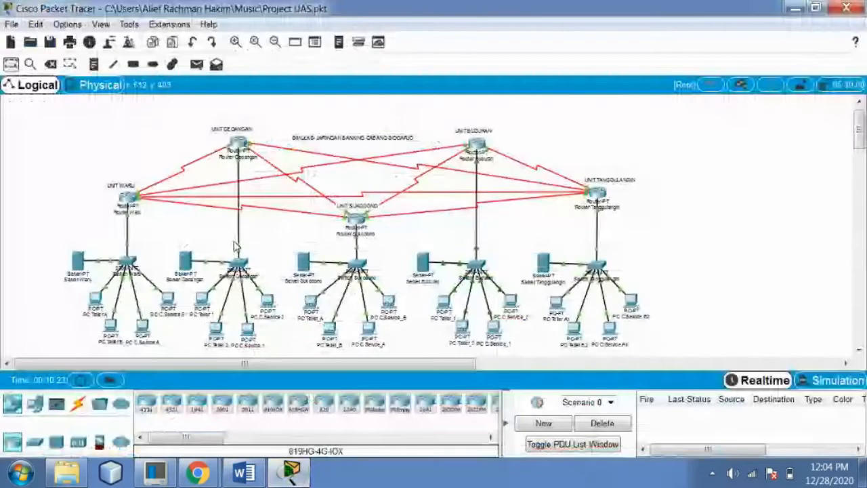
pyautogui.click(126, 197)
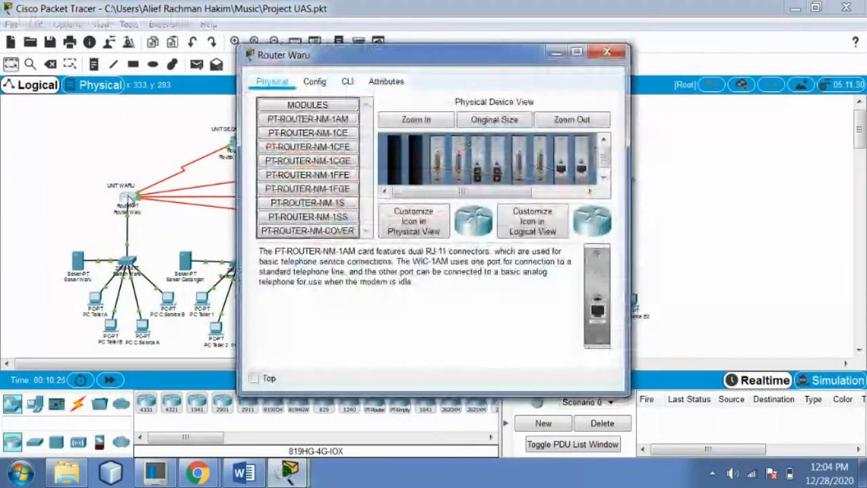
pyautogui.click(314, 82)
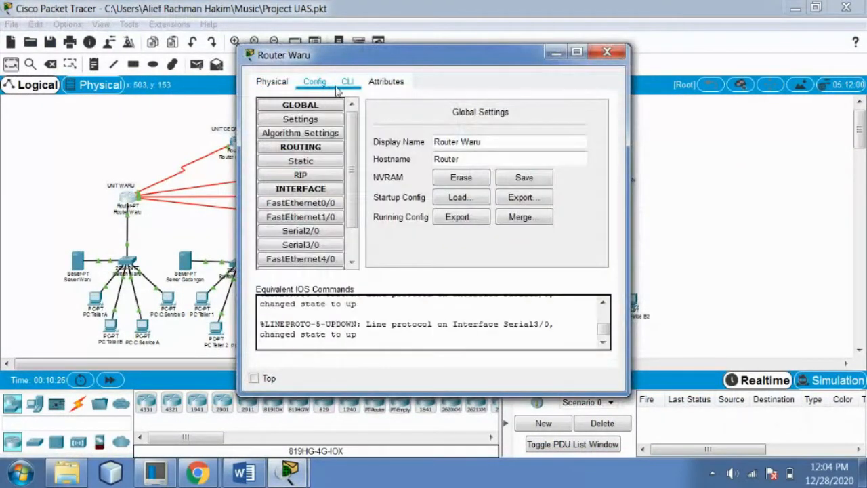
pyautogui.click(302, 204)
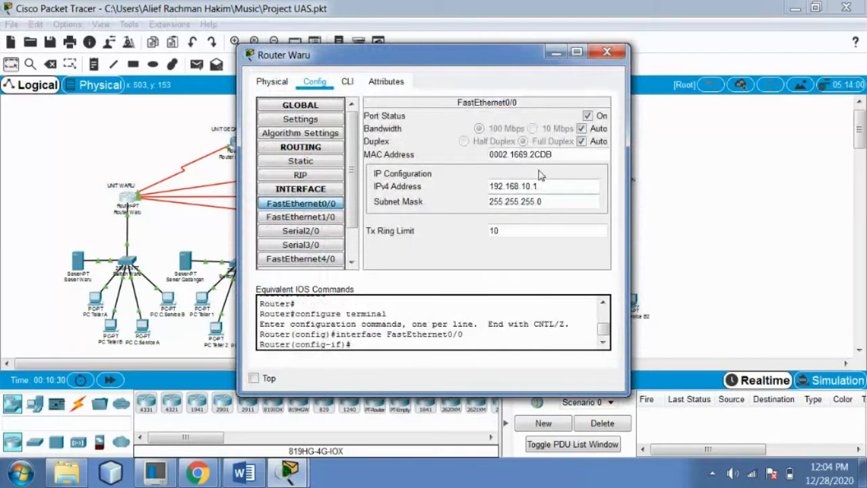
pyautogui.click(607, 52)
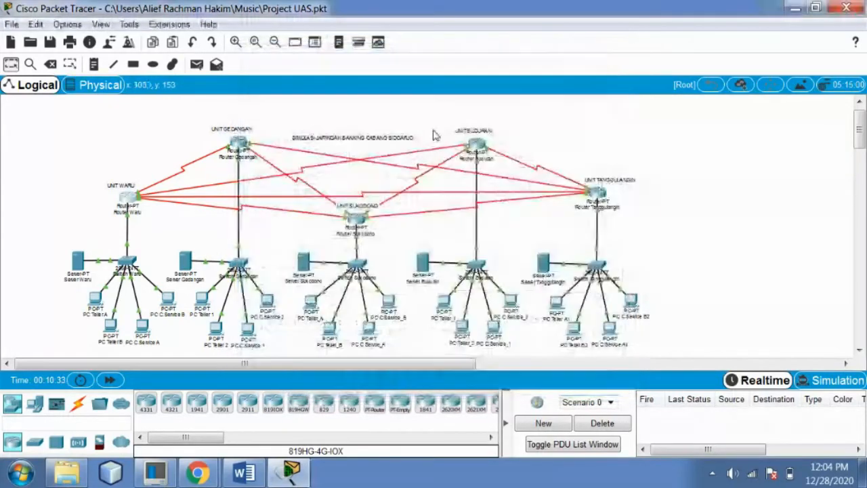
pyautogui.click(243, 472)
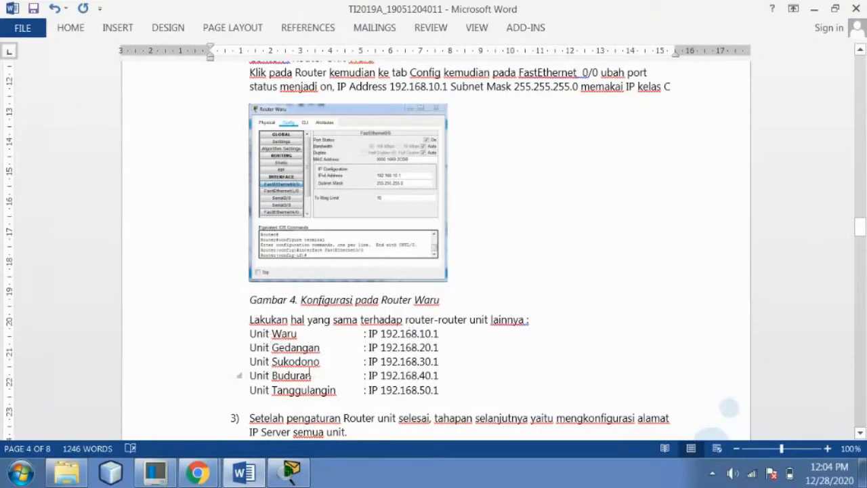
# Check FastEthernet0/0 addresses on Router Gedangan and Router Sukodono (192.168.30.1)
pyautogui.click(286, 478)
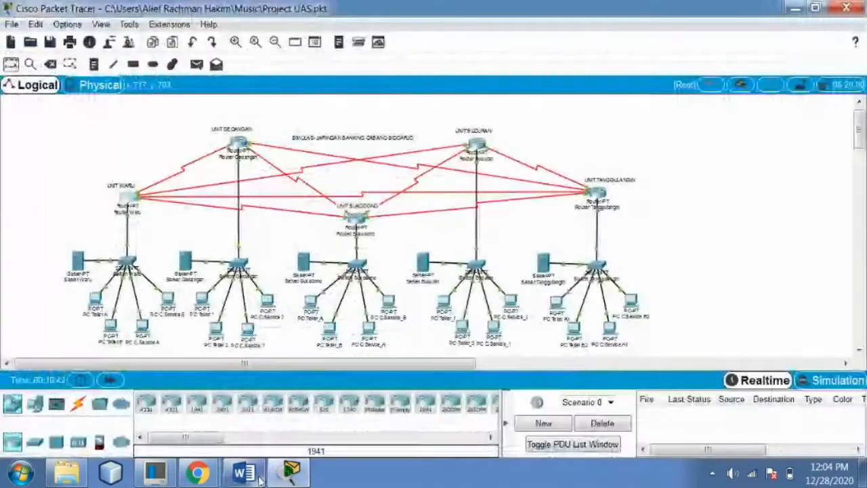
pyautogui.click(239, 145)
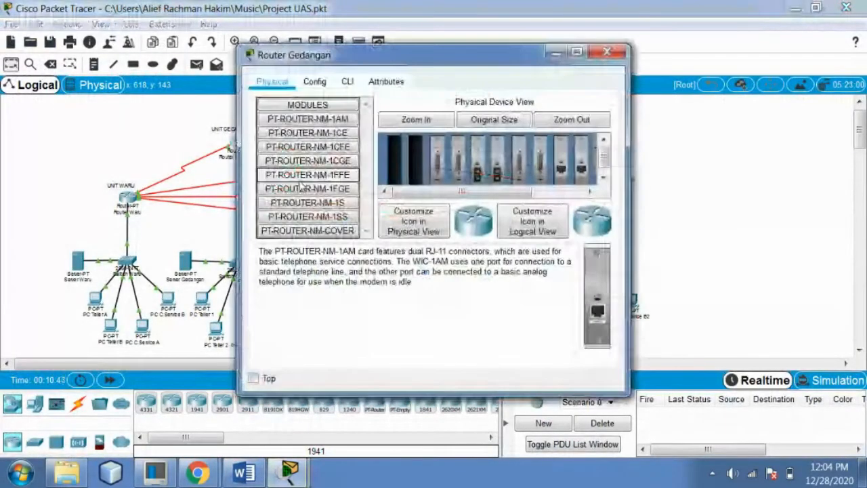
pyautogui.click(319, 86)
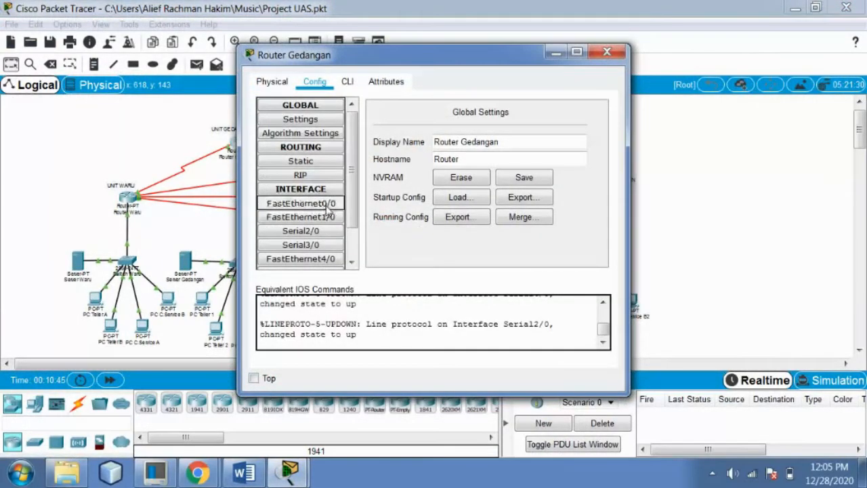
pyautogui.click(300, 203)
pyautogui.click(607, 51)
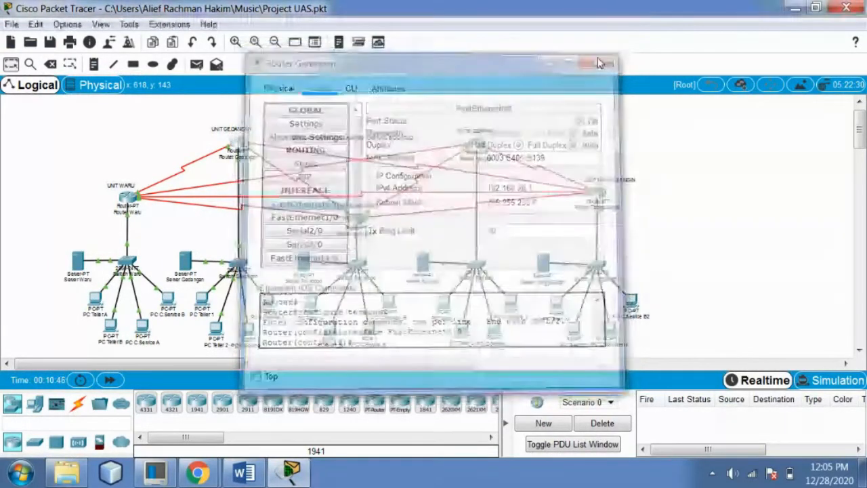
pyautogui.click(356, 220)
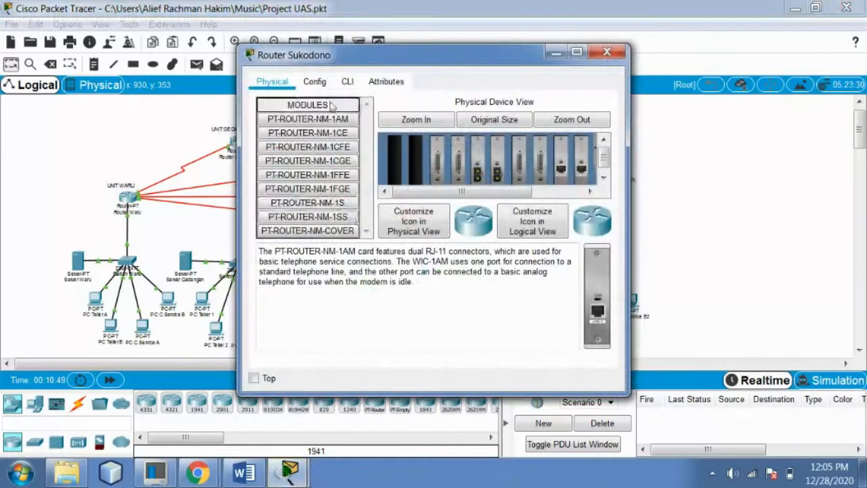
pyautogui.click(315, 81)
pyautogui.click(300, 204)
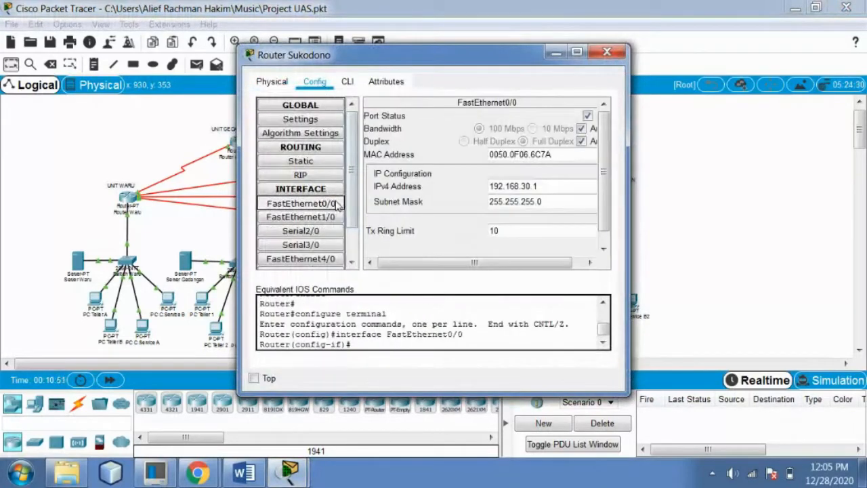
pyautogui.click(607, 51)
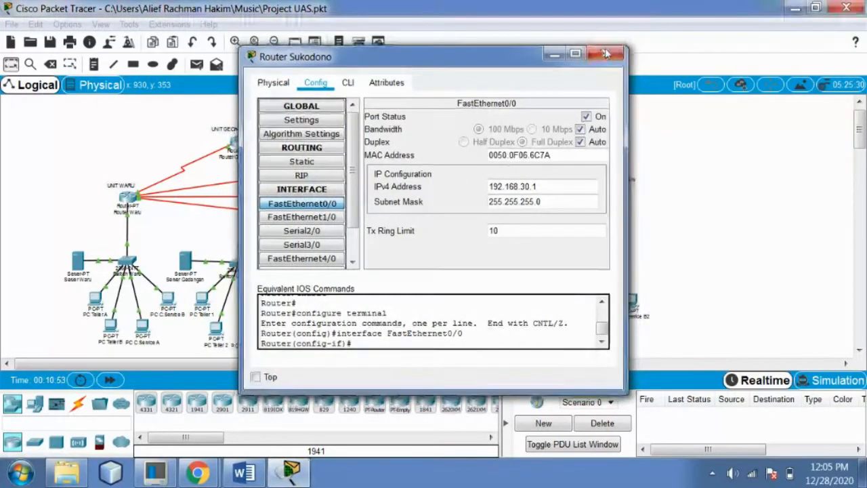
# Check FastEthernet0/0 on Router Buduran and Router Tanggulangin (192.168.50.1), then return to Word
pyautogui.click(479, 144)
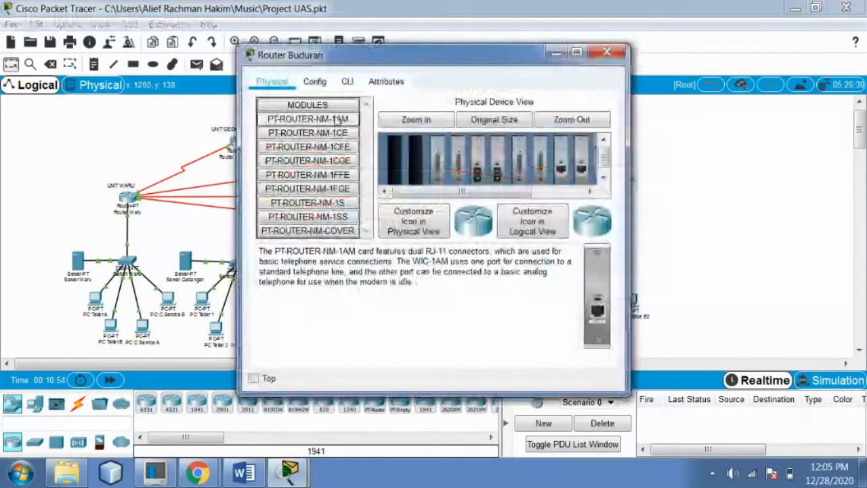
pyautogui.click(318, 84)
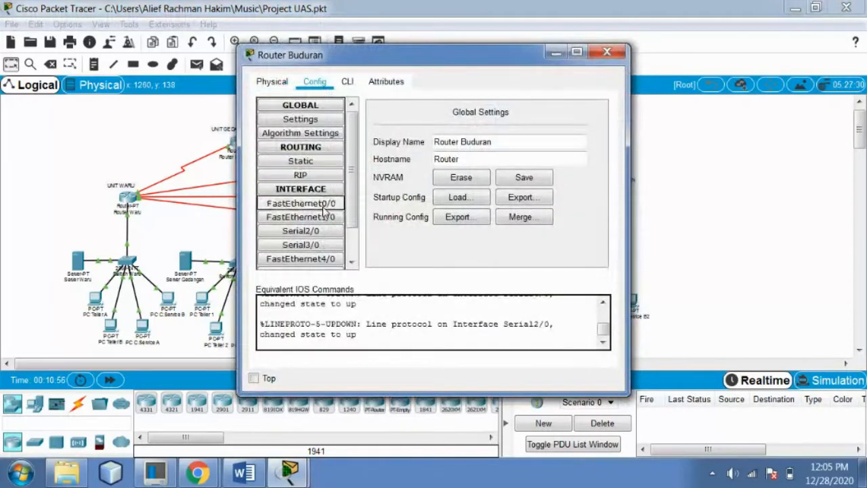
pyautogui.click(274, 204)
pyautogui.click(620, 52)
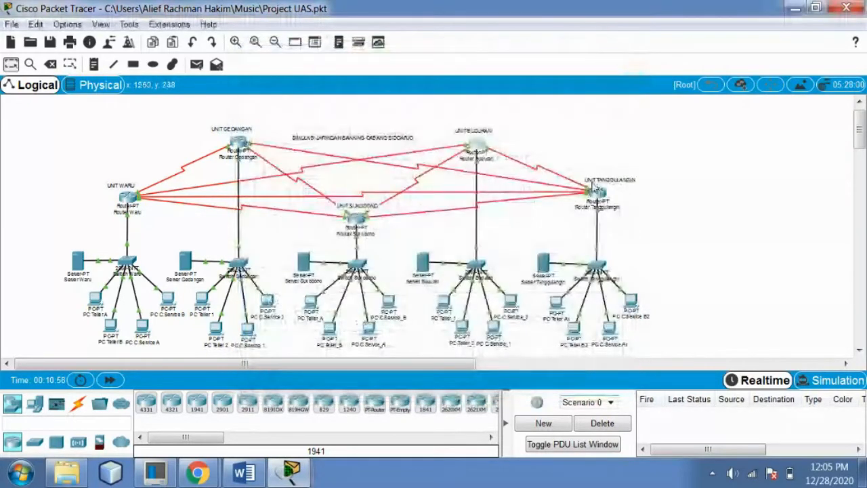
pyautogui.click(596, 194)
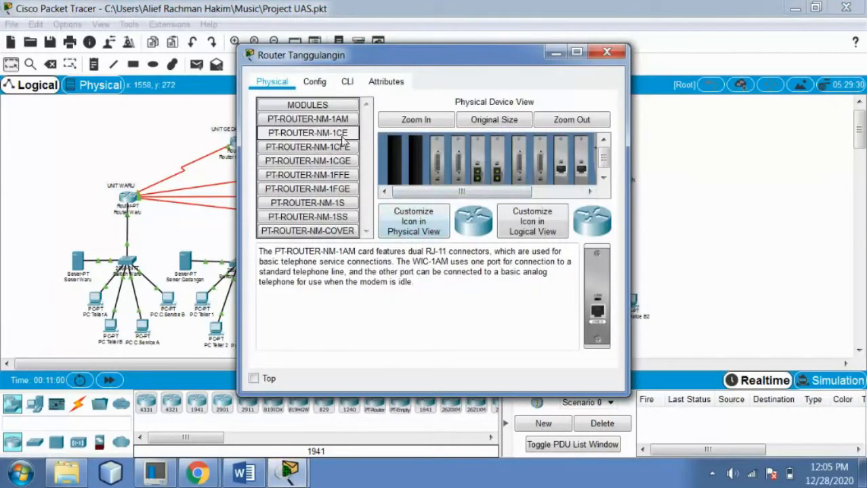
pyautogui.click(314, 83)
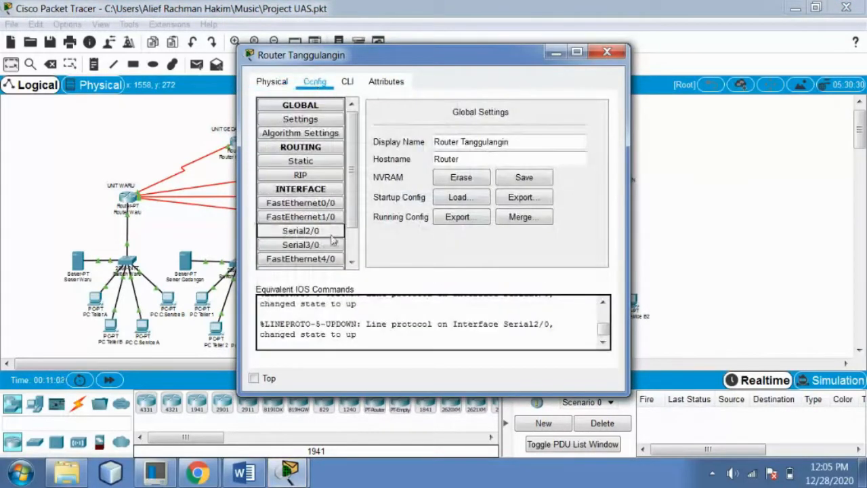
pyautogui.click(329, 204)
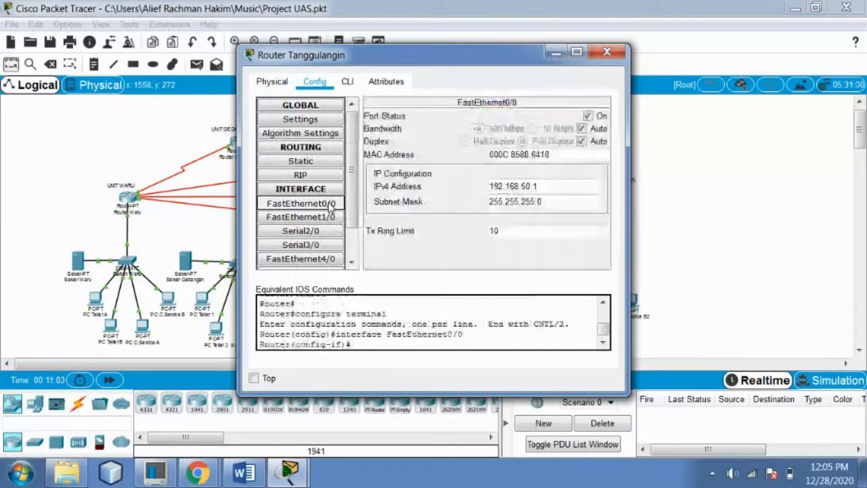
pyautogui.click(601, 54)
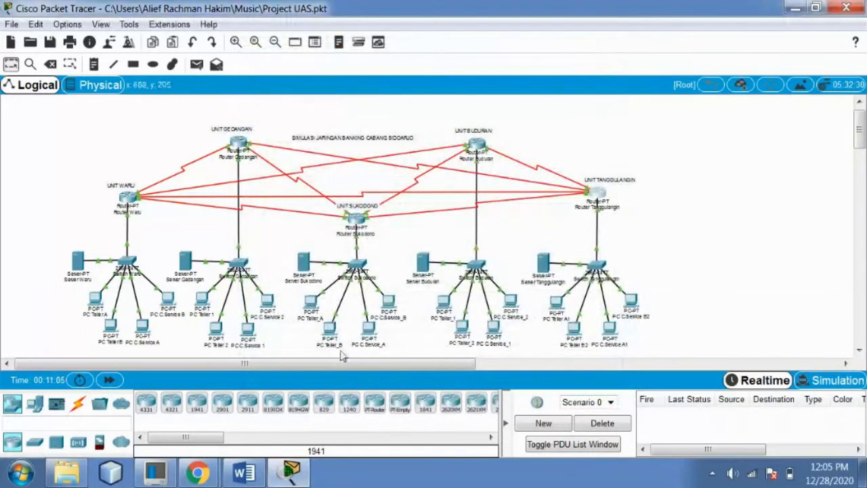
pyautogui.click(244, 473)
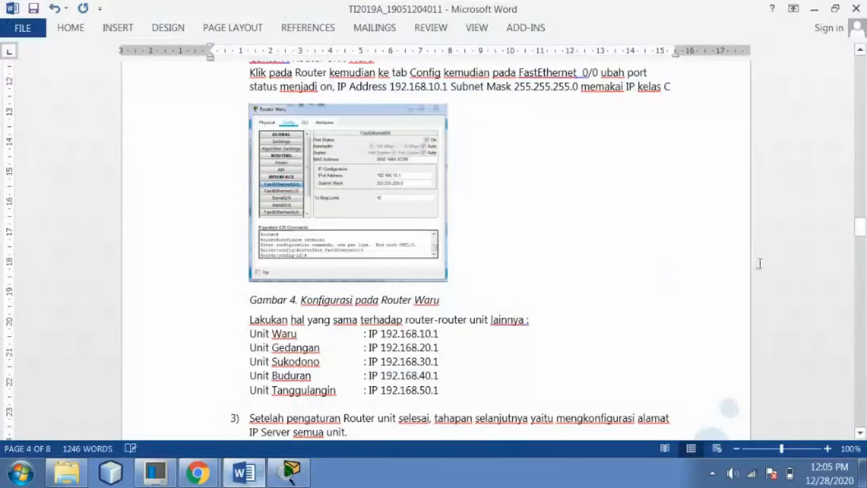
# Scroll the report to page 5's Server Waru static IP steps, then return to Packet Tracer
pyautogui.moveTo(862, 236); pyautogui.dragTo(862, 248)
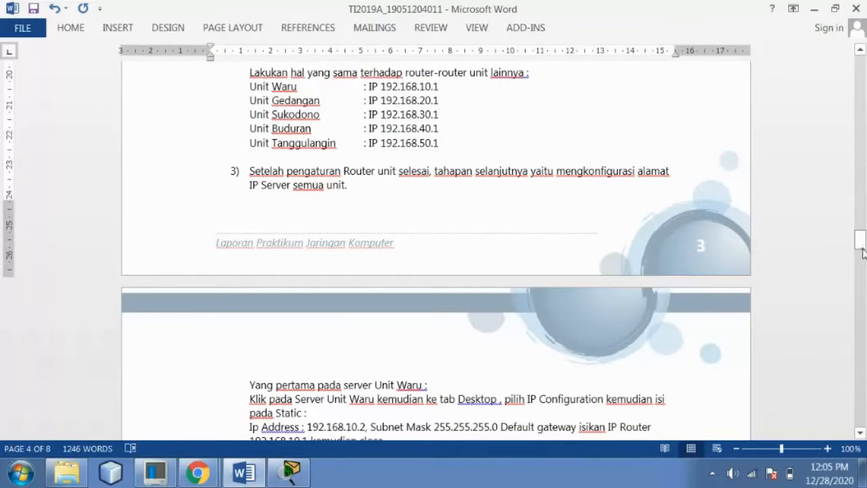
pyautogui.moveTo(863, 255); pyautogui.dragTo(863, 255)
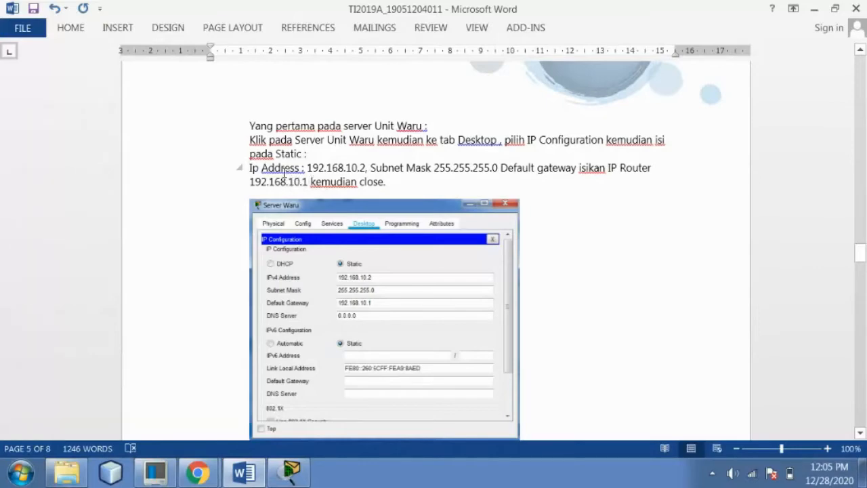
pyautogui.moveTo(860, 254)
pyautogui.mouseDown()
pyautogui.moveTo(860, 267)
pyautogui.moveTo(861, 253)
pyautogui.mouseUp()
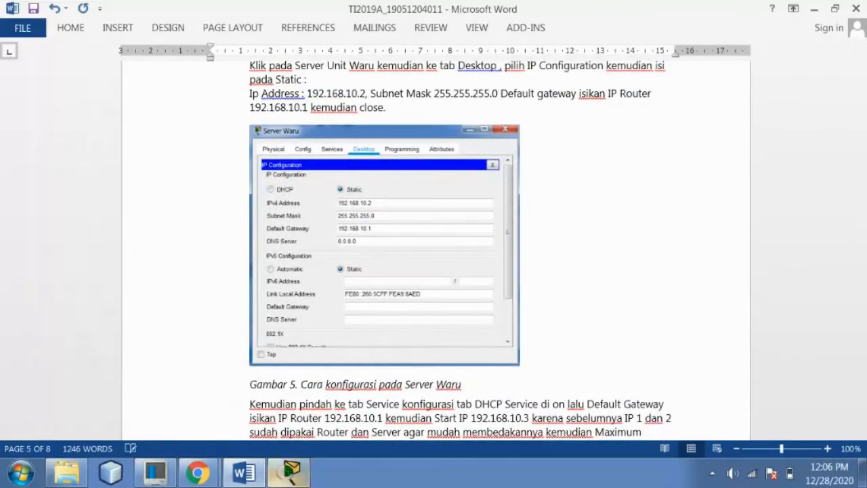
pyautogui.click(291, 472)
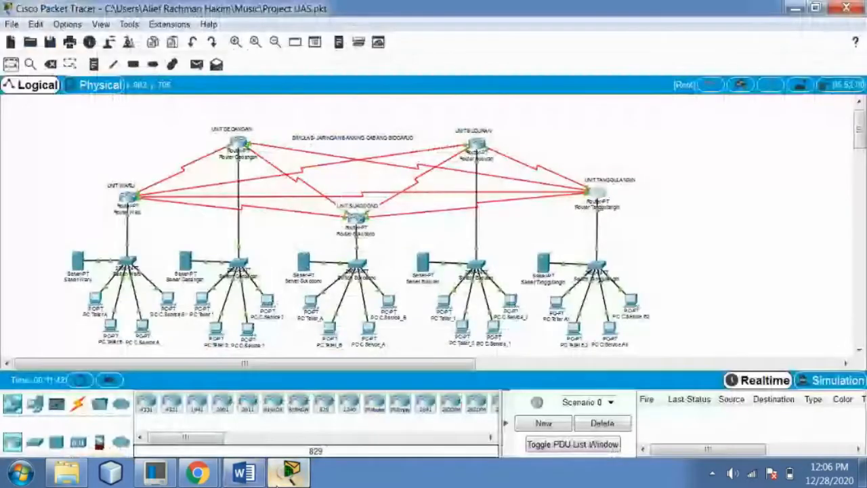
# Verify the static IP configuration on Server Waru and Server Gedangan
pyautogui.click(78, 260)
pyautogui.click(403, 81)
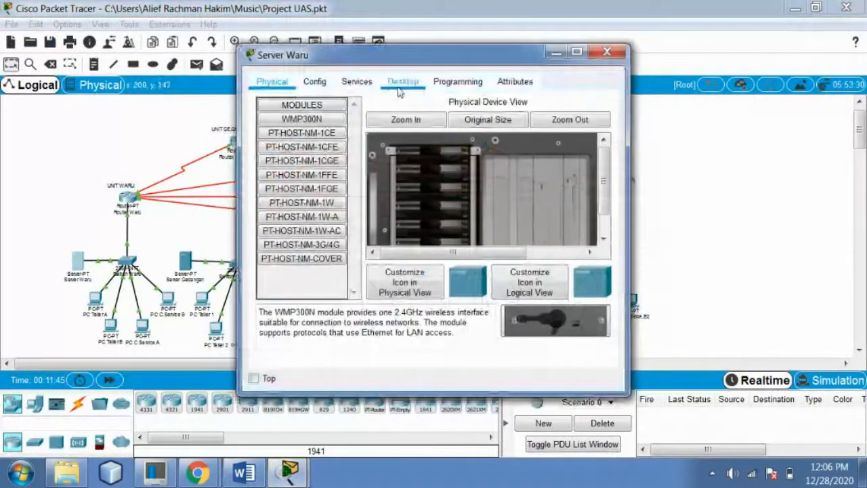
pyautogui.click(290, 127)
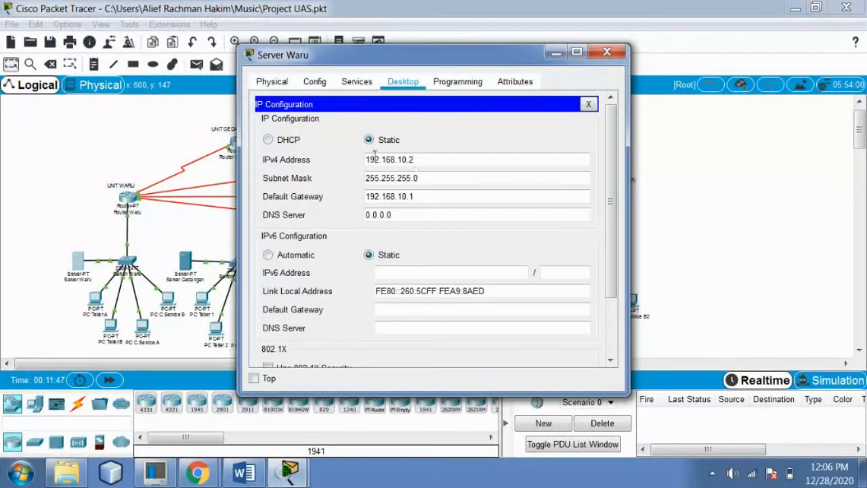
pyautogui.click(607, 51)
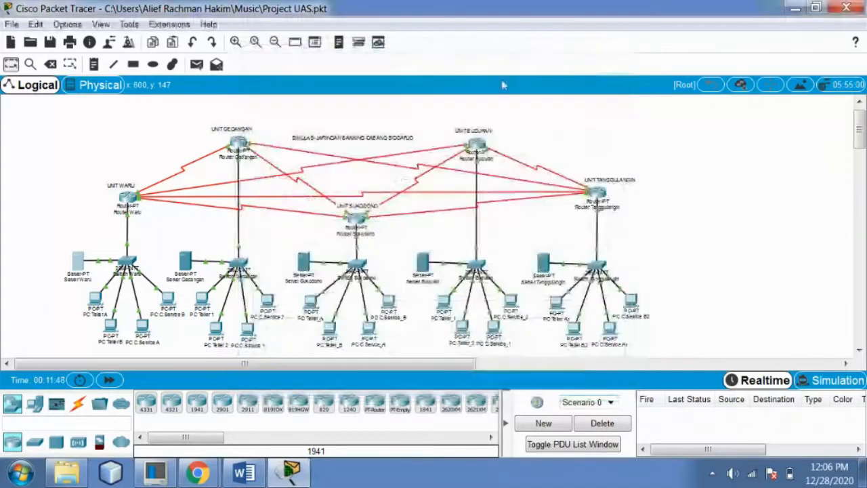
pyautogui.click(185, 259)
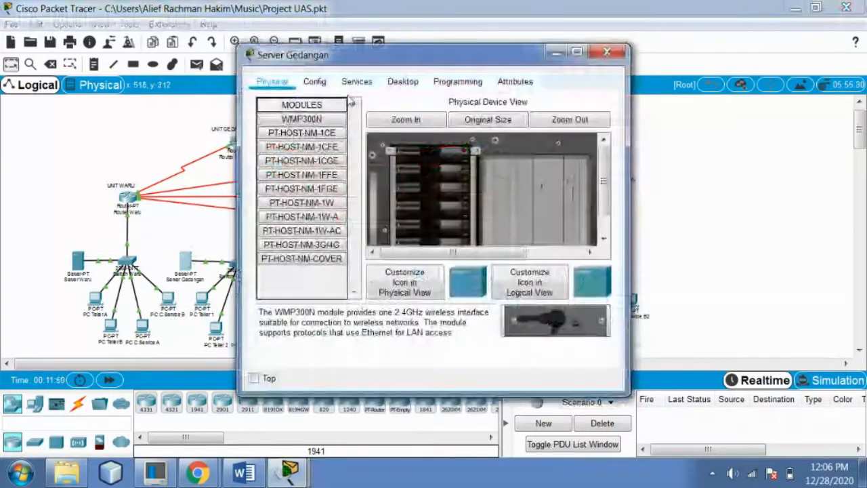
pyautogui.click(402, 82)
pyautogui.click(293, 133)
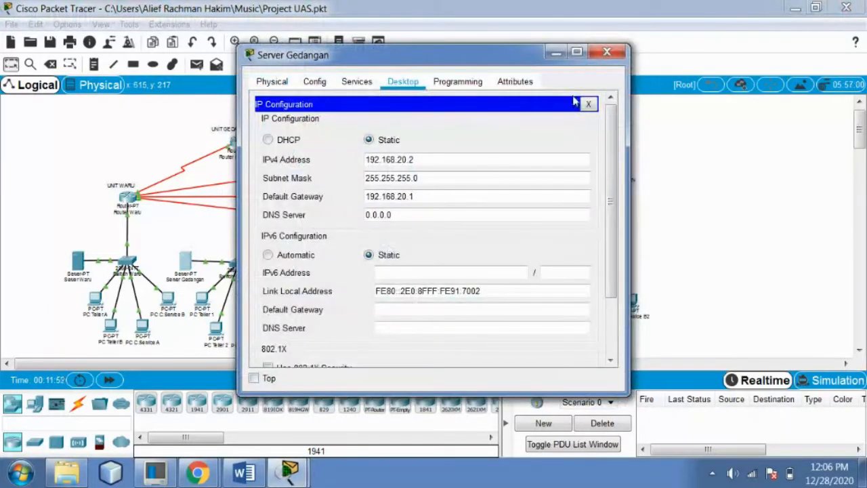
pyautogui.click(607, 52)
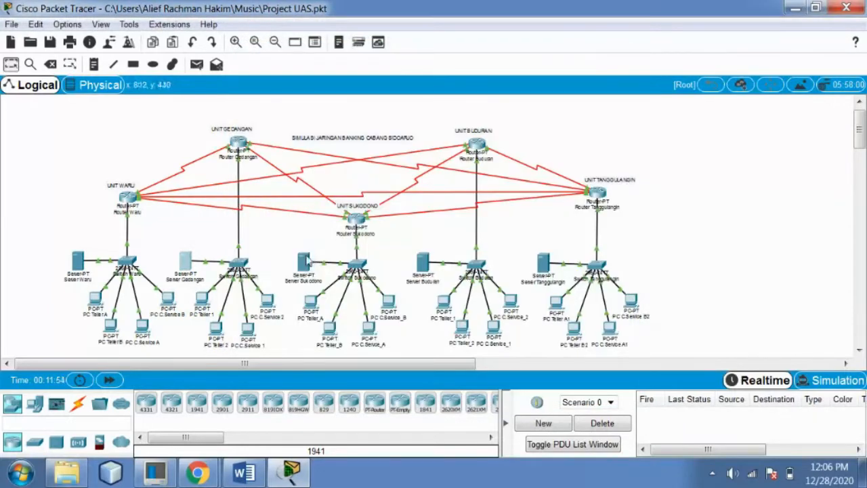
# Verify the static IP configuration on Server Sukodono and Server Buduran
pyautogui.click(306, 261)
pyautogui.click(403, 82)
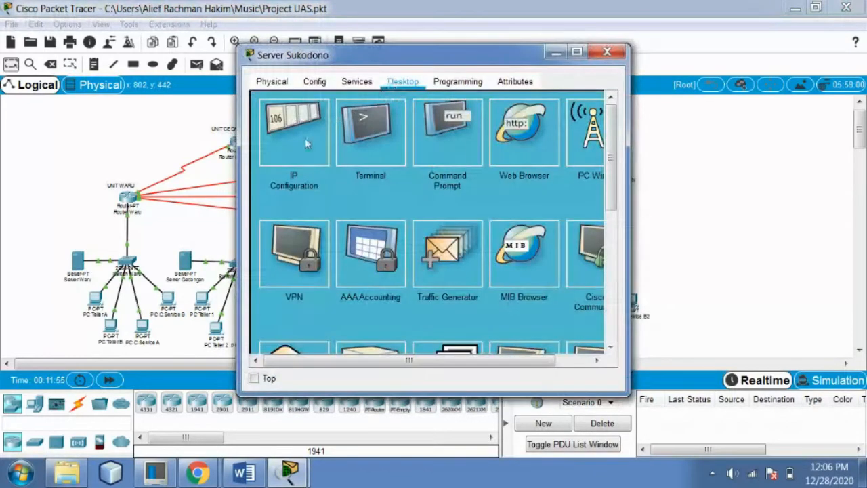
pyautogui.click(304, 139)
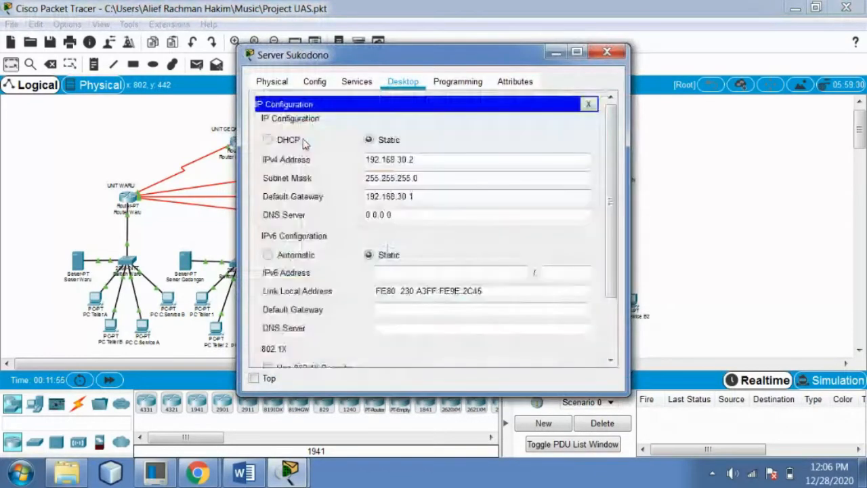
pyautogui.click(607, 51)
pyautogui.click(424, 262)
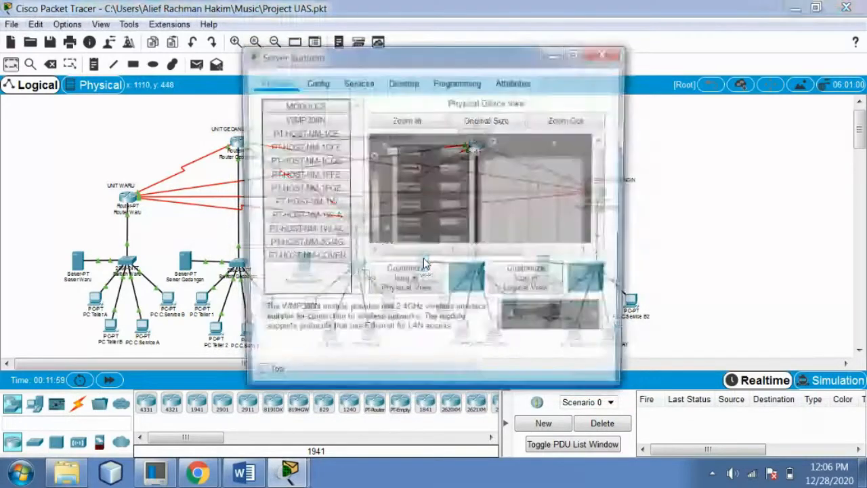
pyautogui.click(402, 81)
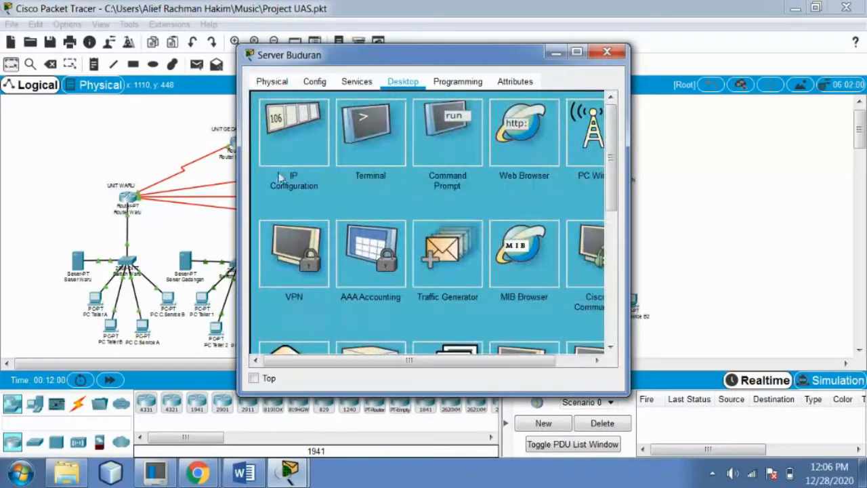
pyautogui.click(293, 136)
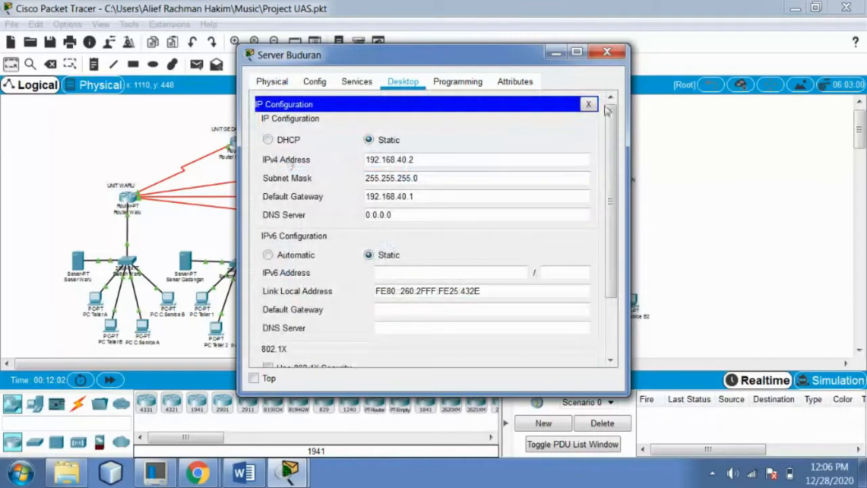
pyautogui.click(607, 51)
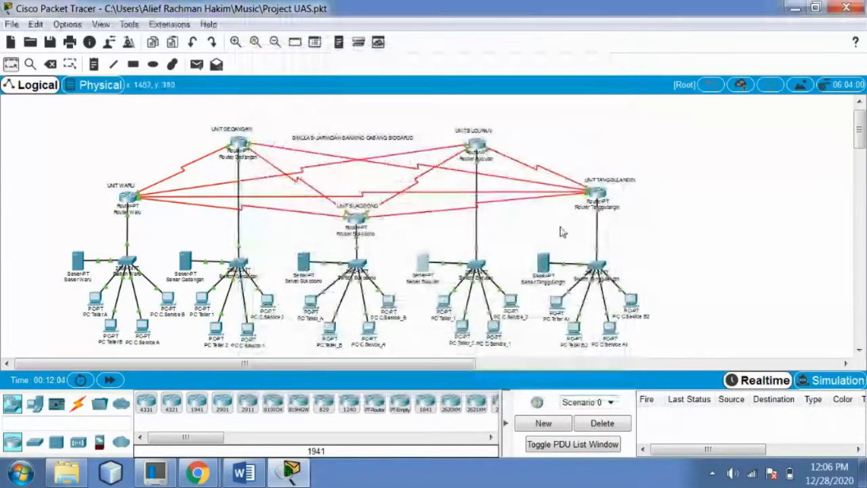
# Confirm Server Tanggulangin uses static 192.168.50.2 with gateway 192.168.50.1, then return to Word
pyautogui.click(541, 271)
pyautogui.click(402, 81)
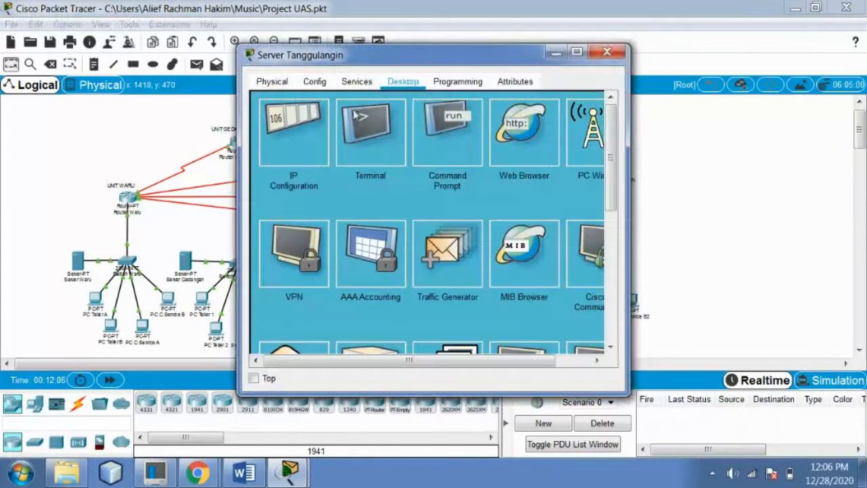
pyautogui.click(293, 135)
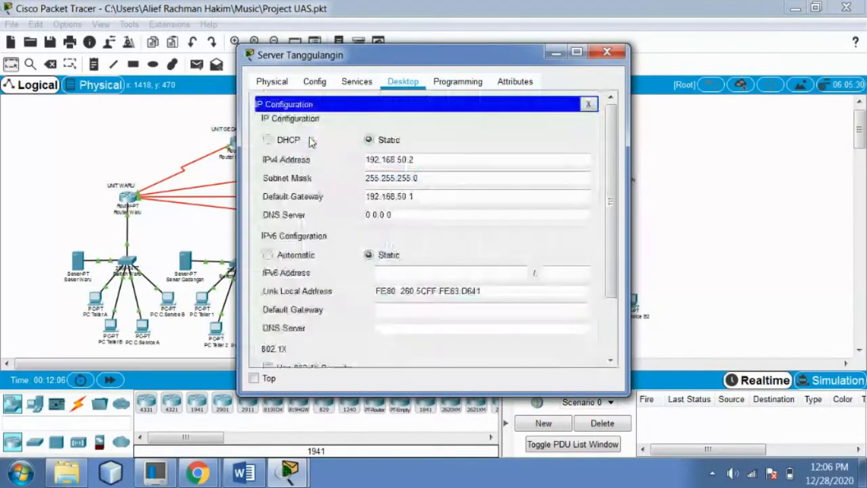
pyautogui.click(612, 54)
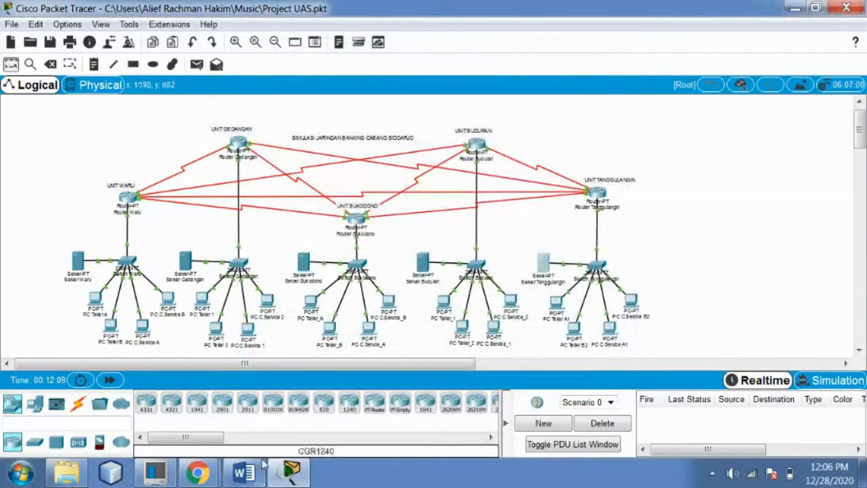
pyautogui.click(244, 472)
# Fix the typo in 'sesuai' and review the DHCP steps and other servers' IP list
pyautogui.moveTo(862, 259); pyautogui.dragTo(861, 272)
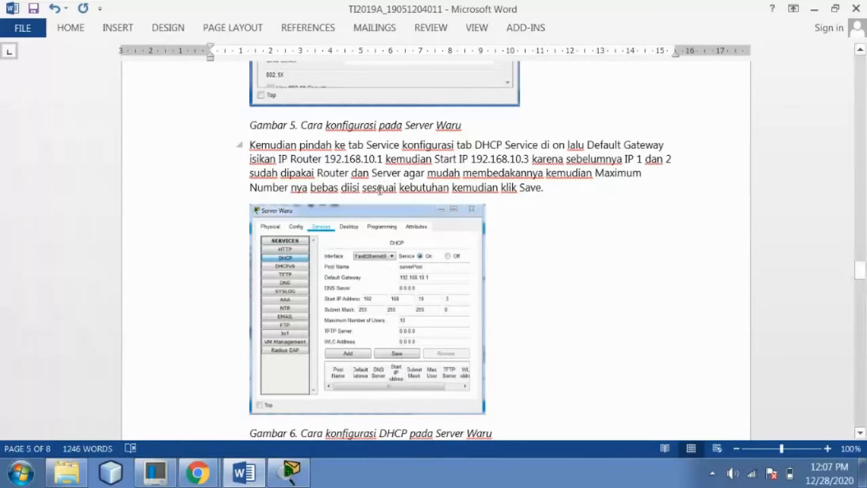
pyautogui.click(380, 190)
pyautogui.press('BackSpace')
pyautogui.press('BackSpace')
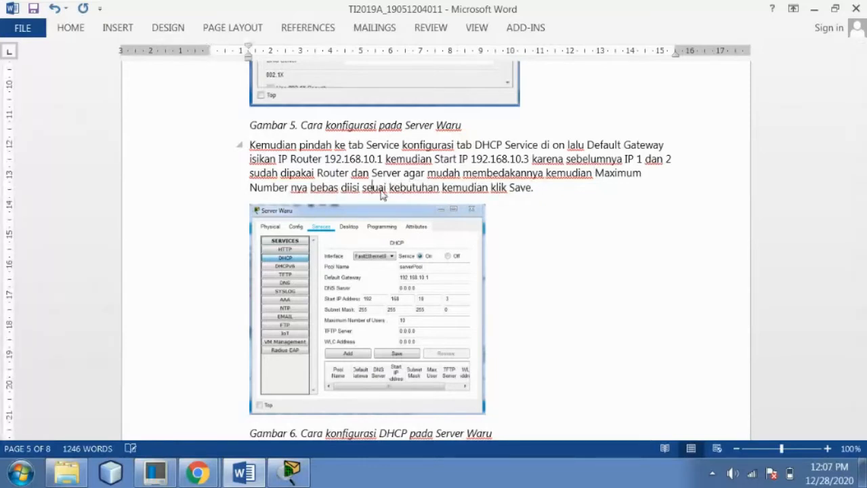
pyautogui.write('es')
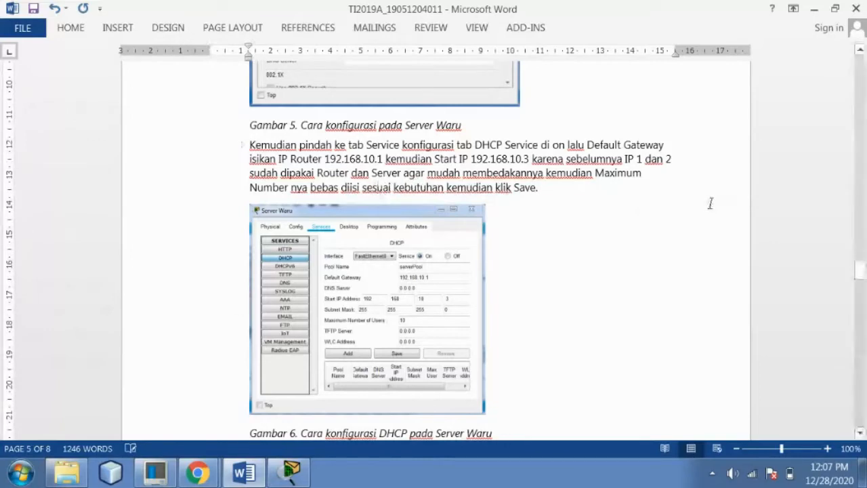
pyautogui.moveTo(860, 274); pyautogui.dragTo(861, 278)
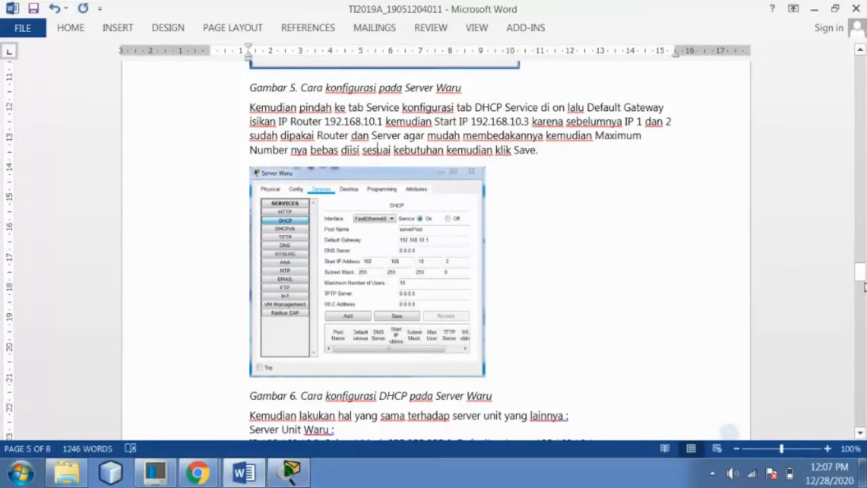
pyautogui.moveTo(296, 477)
pyautogui.moveTo(861, 279); pyautogui.dragTo(861, 292)
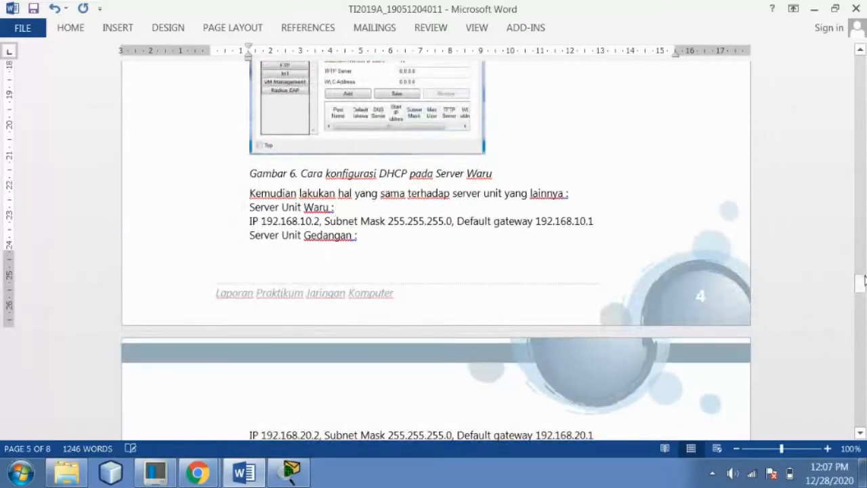
pyautogui.moveTo(863, 282)
pyautogui.mouseDown()
pyautogui.moveTo(862, 264)
pyautogui.moveTo(862, 277)
pyautogui.mouseUp()
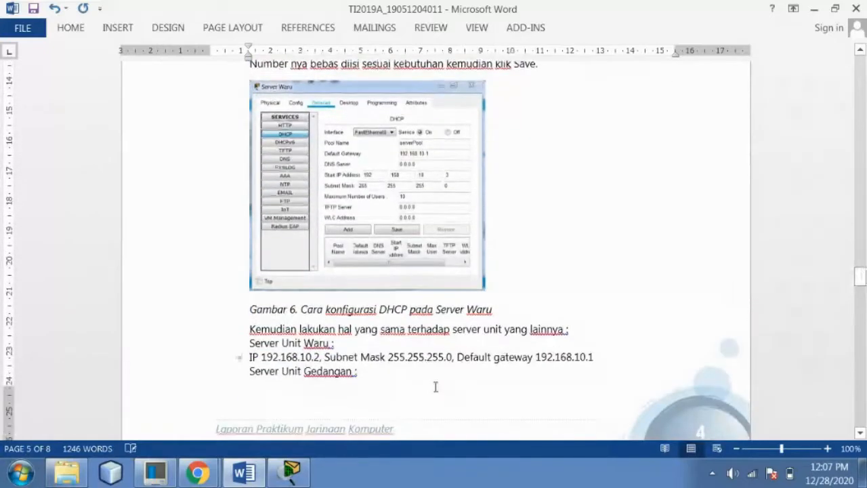
# Save Server Waru's DHCP pool, starting at .3 with 10 users maximum
pyautogui.click(292, 472)
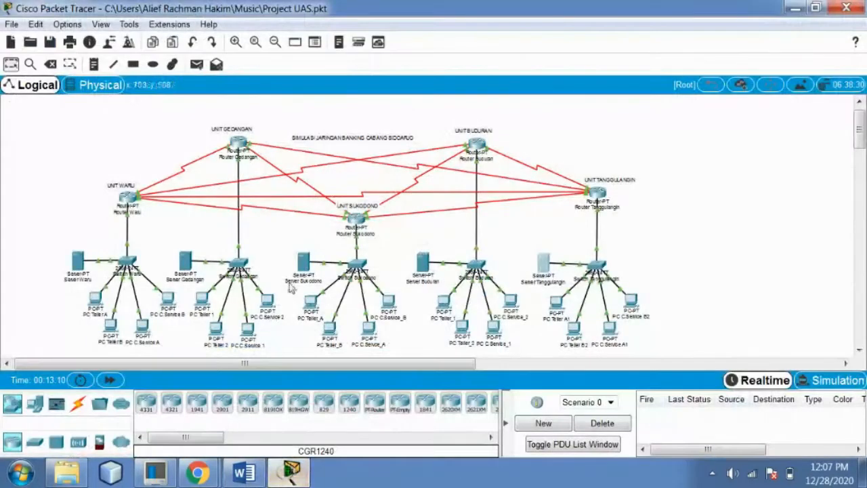
pyautogui.click(78, 261)
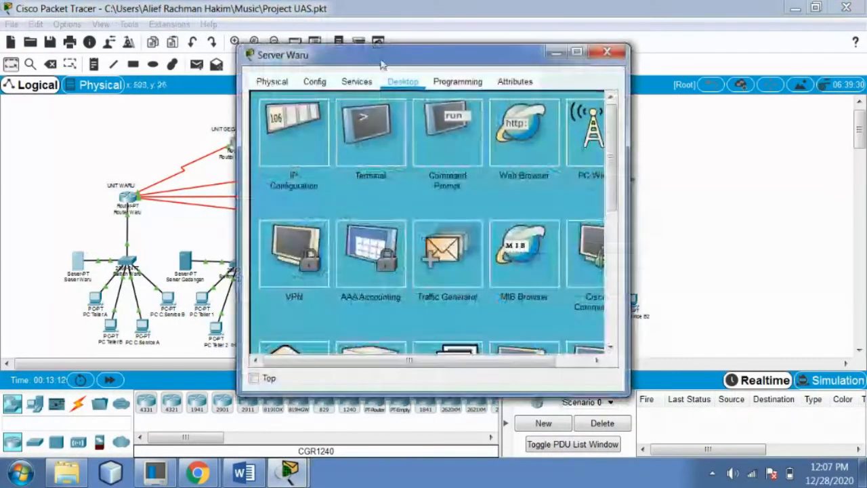
pyautogui.click(290, 128)
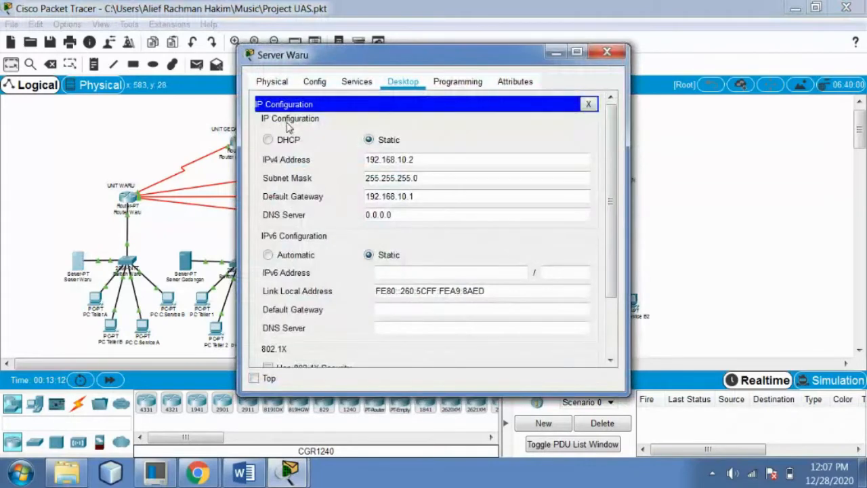
pyautogui.click(369, 84)
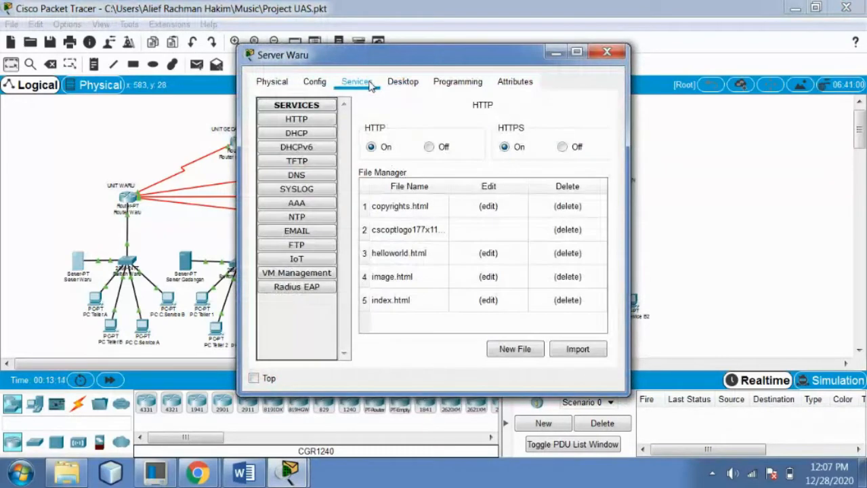
pyautogui.click(323, 135)
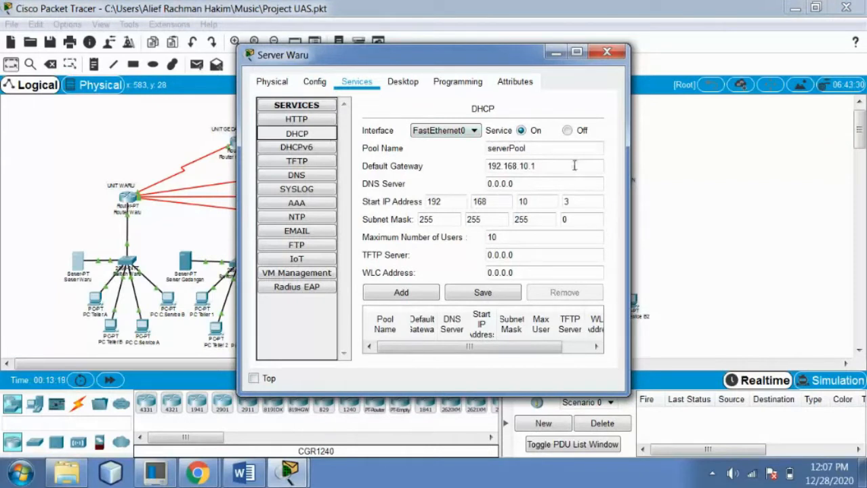
pyautogui.click(484, 292)
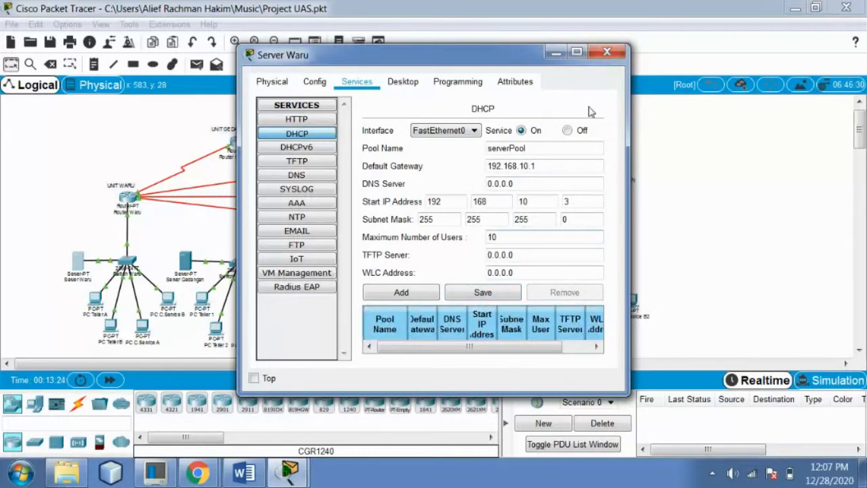
pyautogui.click(607, 52)
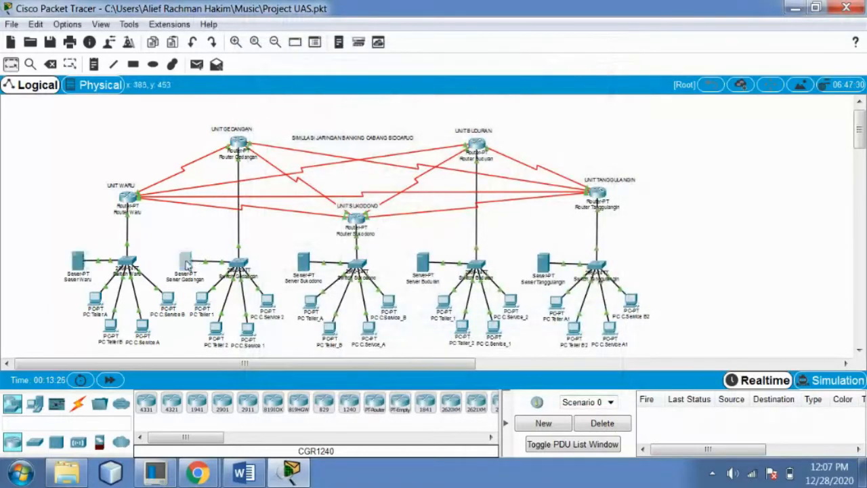
# Save DHCP pools on Server Gedangan and Server Sukodono (gateway 192.168.30.1, start 192.168.30.3, 10 users)
pyautogui.click(187, 263)
pyautogui.click(355, 83)
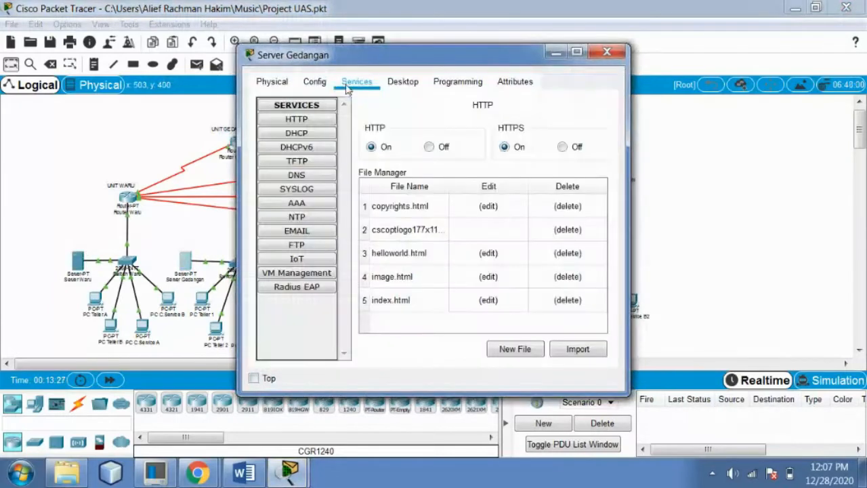
pyautogui.click(313, 136)
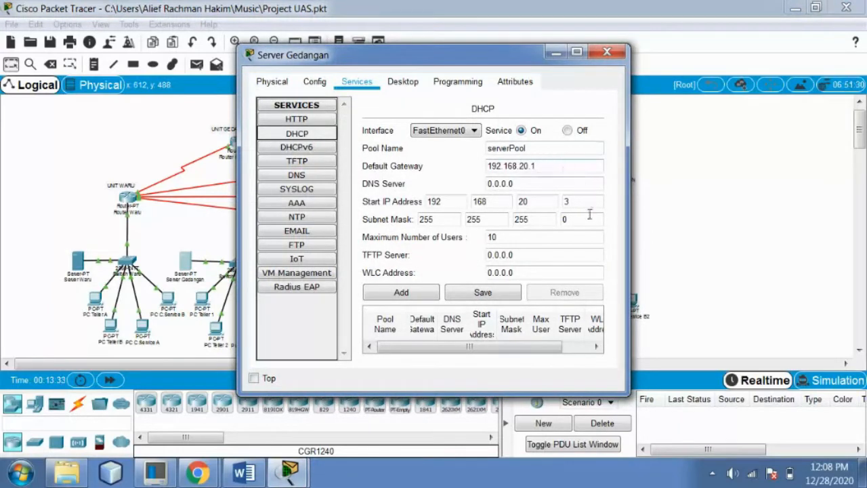
pyautogui.click(485, 292)
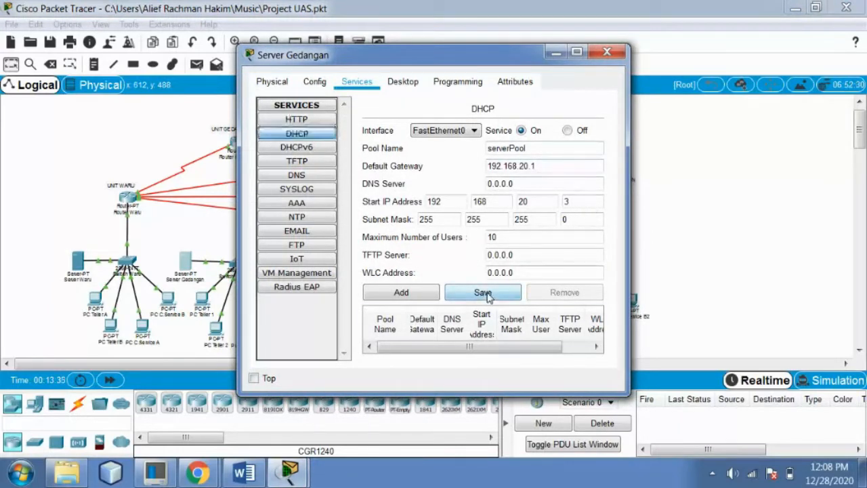
pyautogui.click(607, 52)
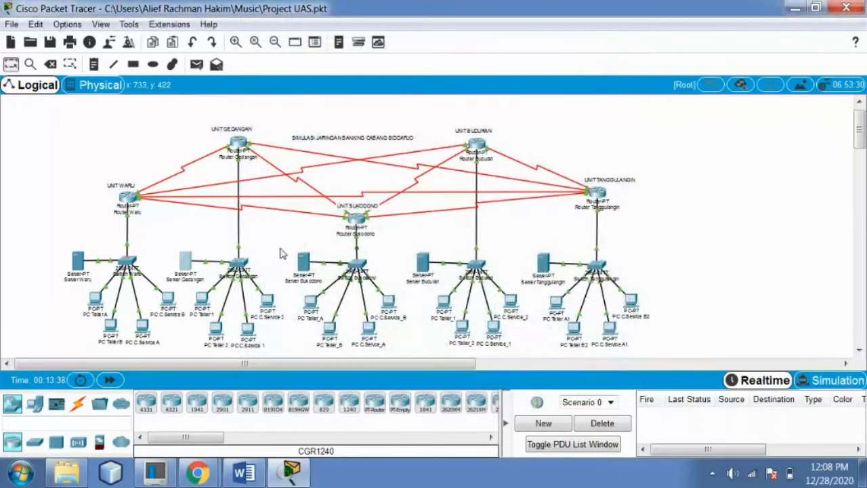
pyautogui.click(303, 263)
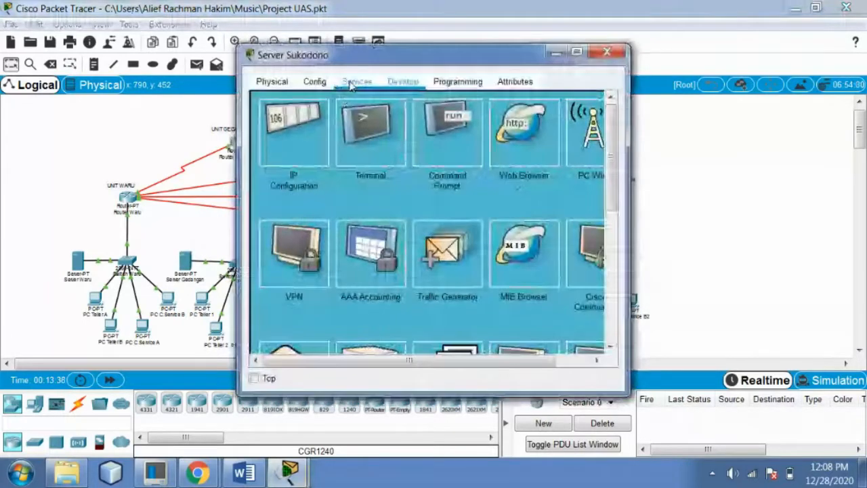
pyautogui.click(356, 81)
pyautogui.click(297, 134)
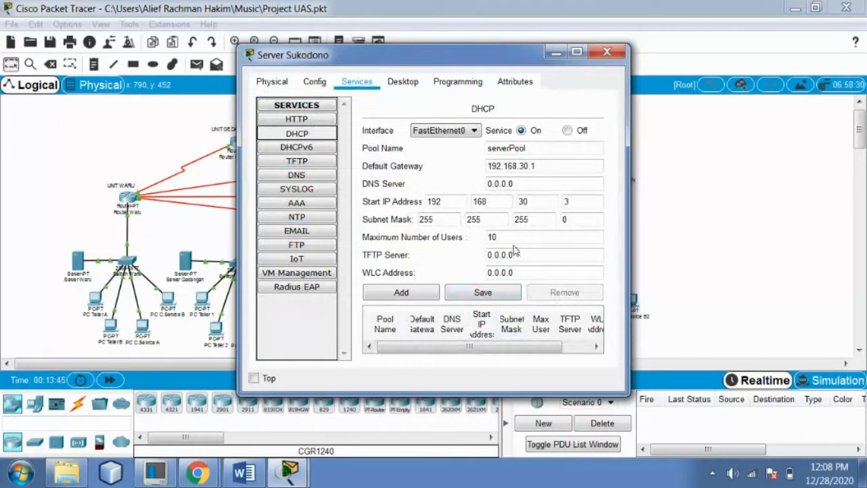
pyautogui.click(483, 292)
pyautogui.click(607, 52)
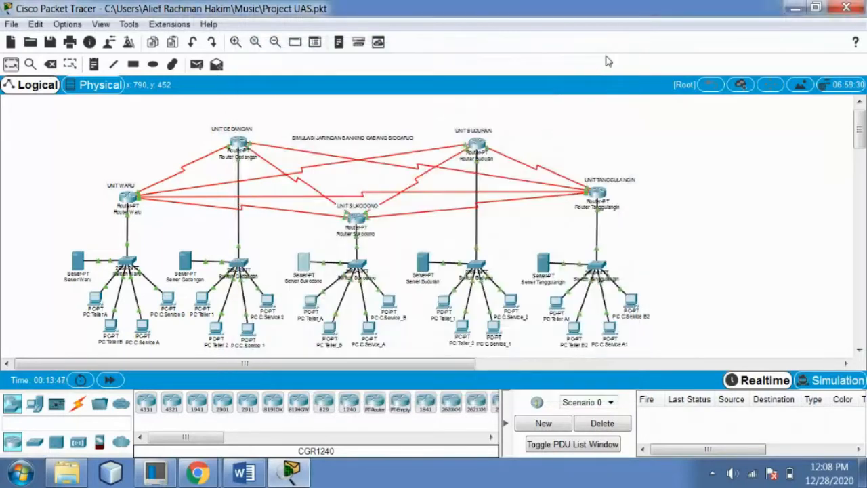
# Save Server Buduran's DHCP pool with gateway 192.168.40.1
pyautogui.click(424, 260)
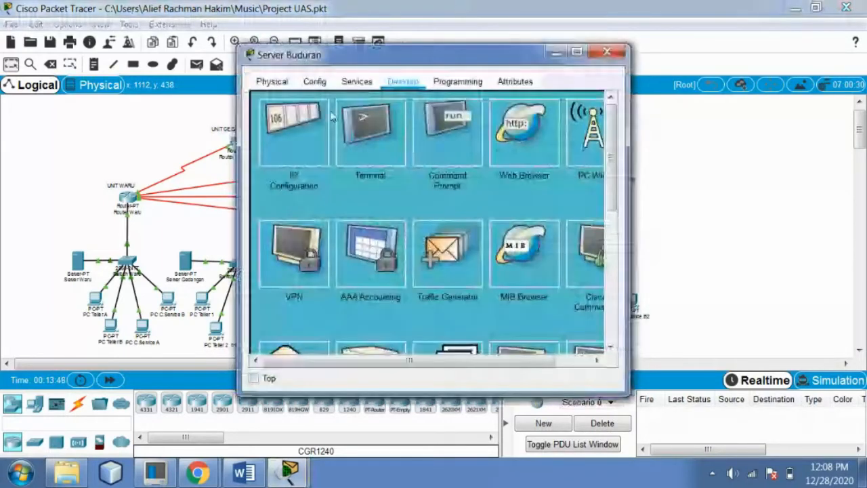
pyautogui.click(322, 117)
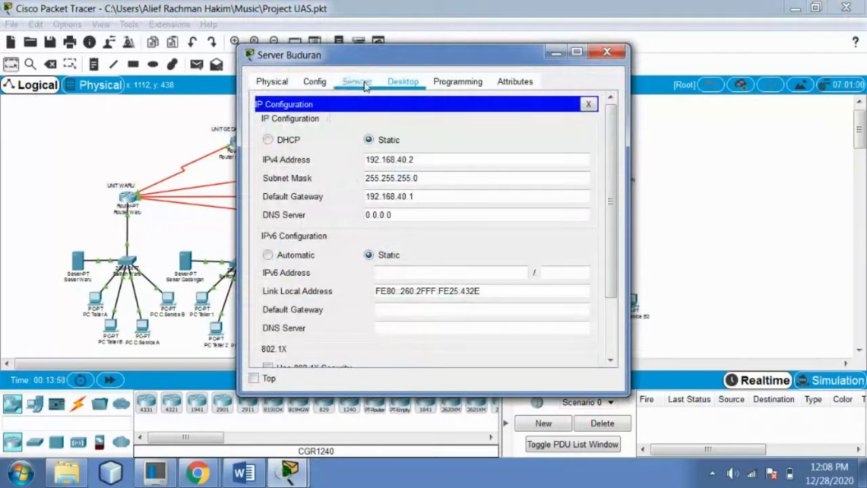
pyautogui.click(364, 84)
pyautogui.click(297, 132)
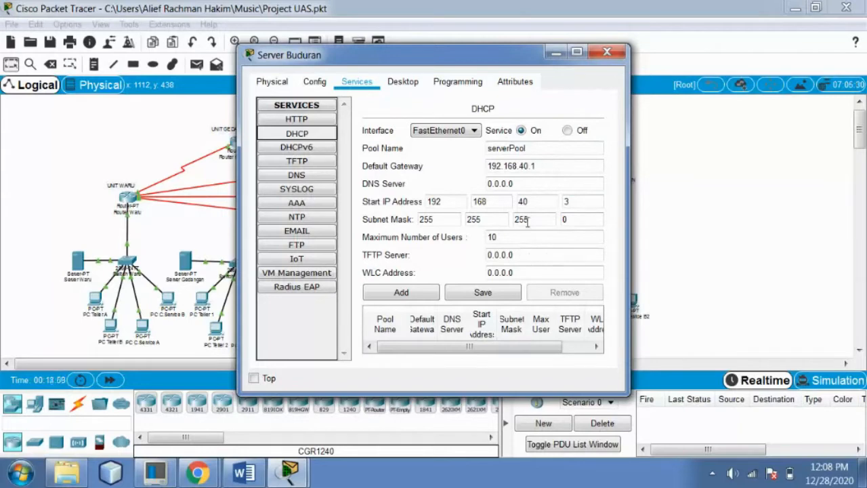
pyautogui.click(495, 293)
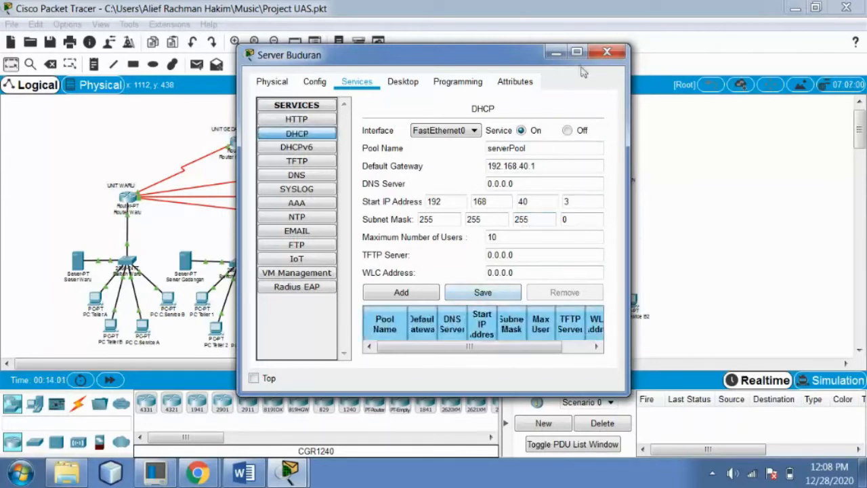
pyautogui.click(607, 52)
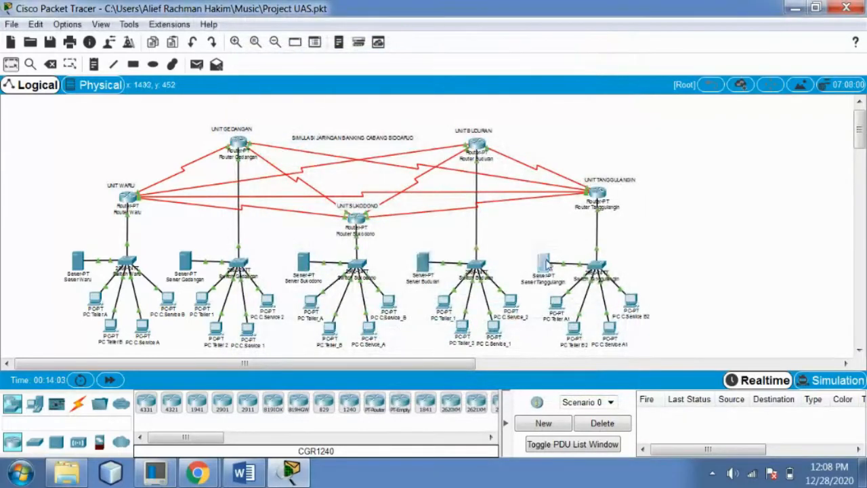
# Save Server Tanggulangin's DHCP pool: gateway 192.168.50.1, start 192.168.50.3, 10 users
pyautogui.click(542, 263)
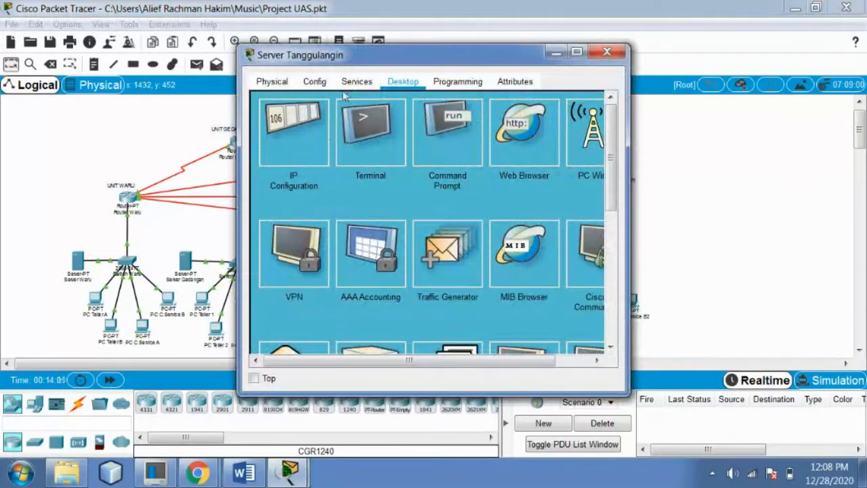
pyautogui.click(356, 82)
pyautogui.click(297, 134)
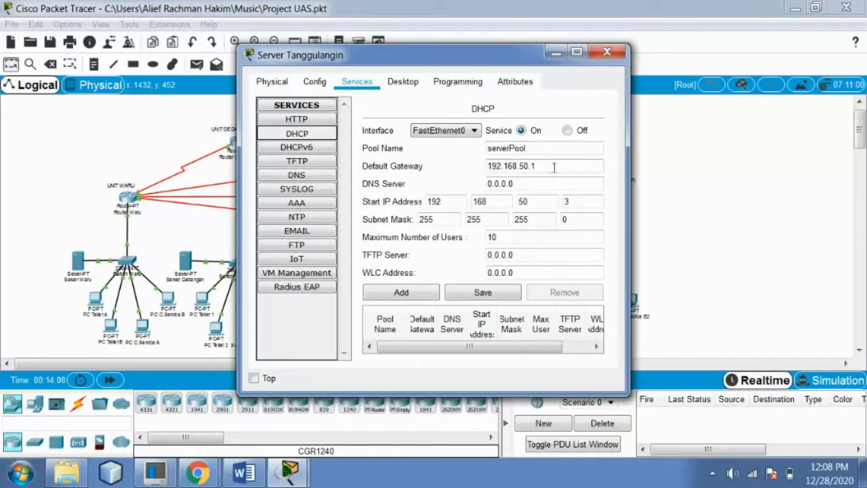
pyautogui.click(483, 292)
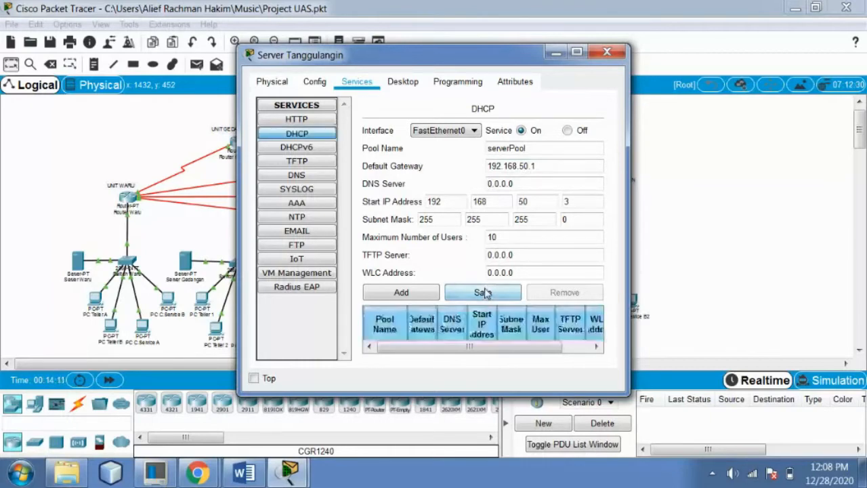
pyautogui.click(606, 52)
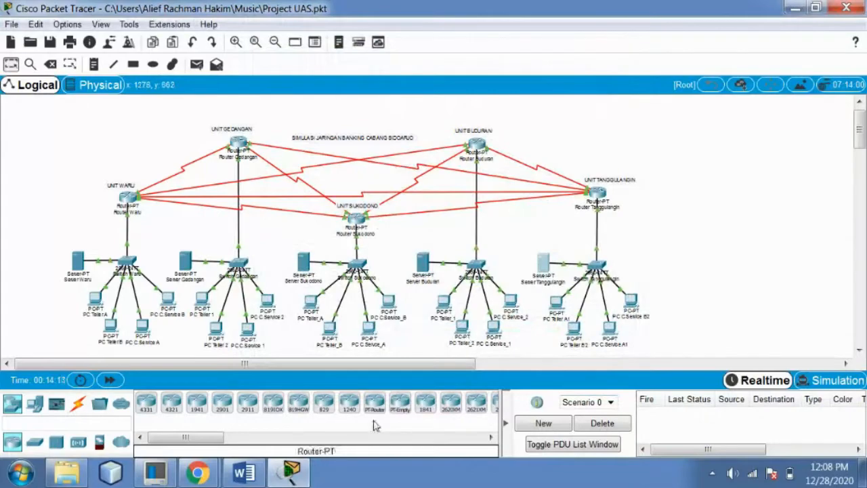
pyautogui.click(260, 472)
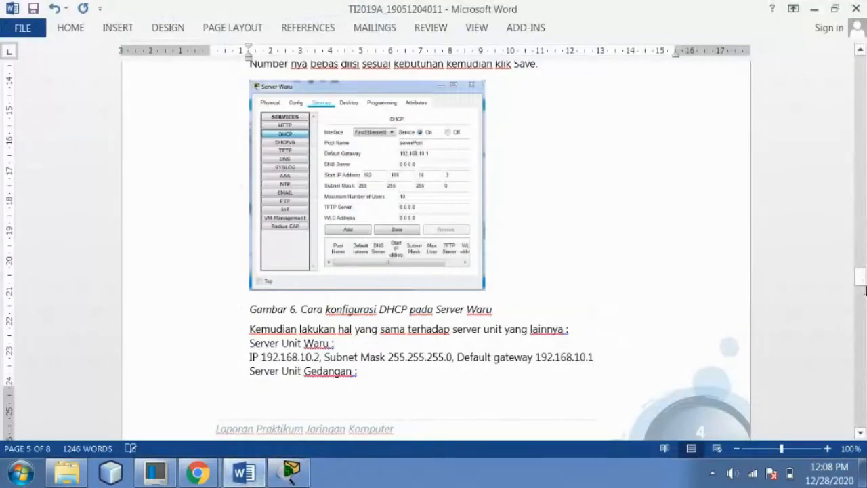
# Scroll to page 6's step 4 on PC client DHCP setup, then go back to Packet Tracer
pyautogui.moveTo(860, 276); pyautogui.dragTo(861, 309)
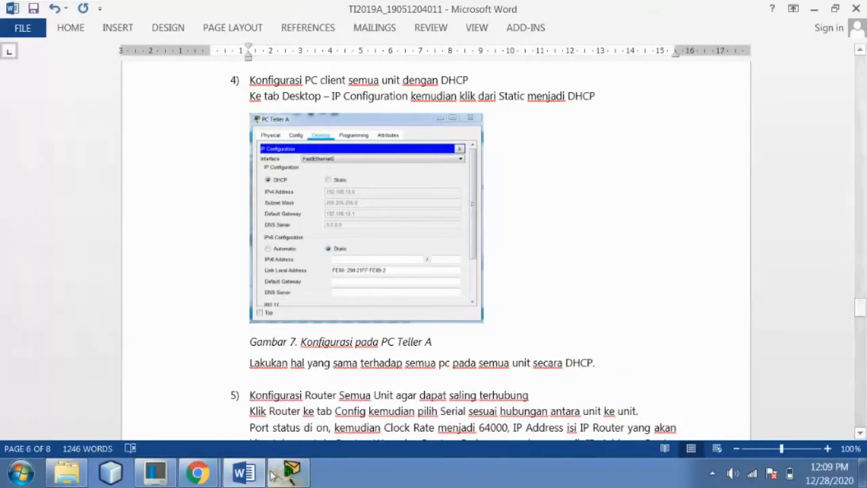
pyautogui.click(291, 472)
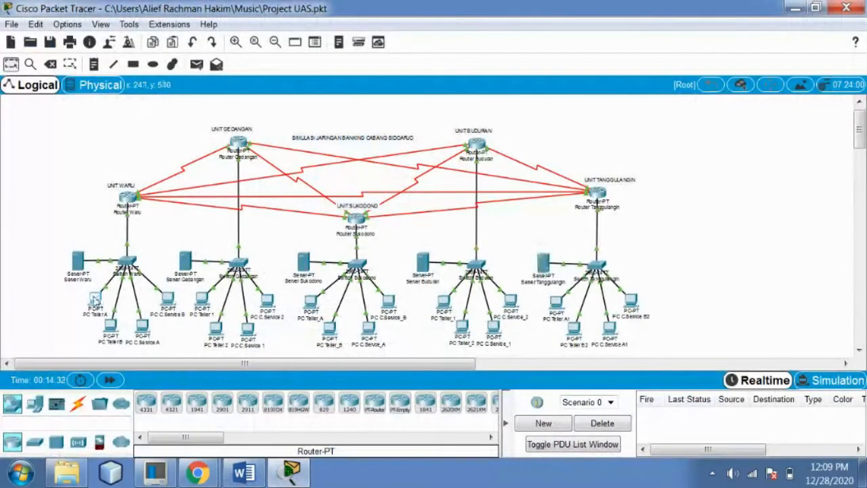
# Set PC Teller A to obtain its address by DHCP and PC Teller B's gateway by DHCP
pyautogui.click(96, 300)
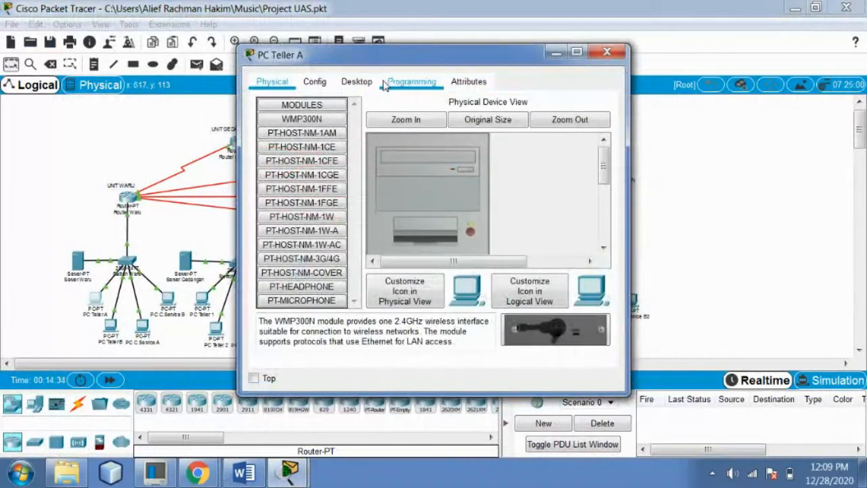
pyautogui.click(357, 81)
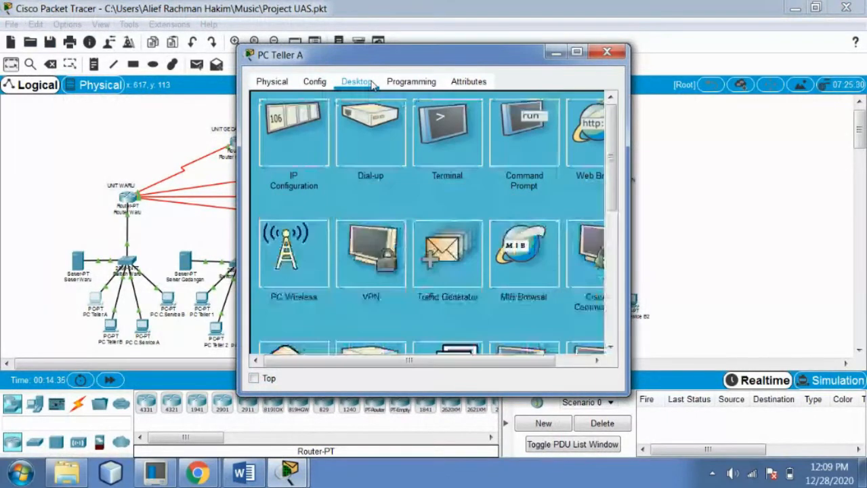
pyautogui.click(304, 120)
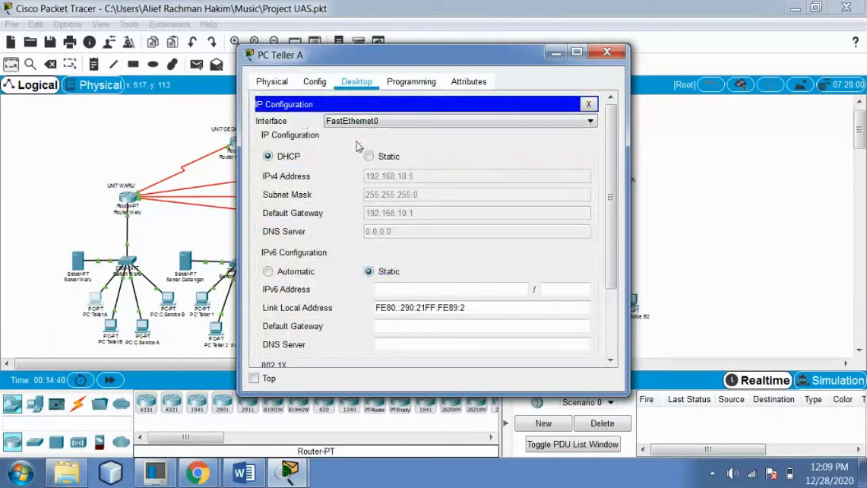
pyautogui.click(283, 159)
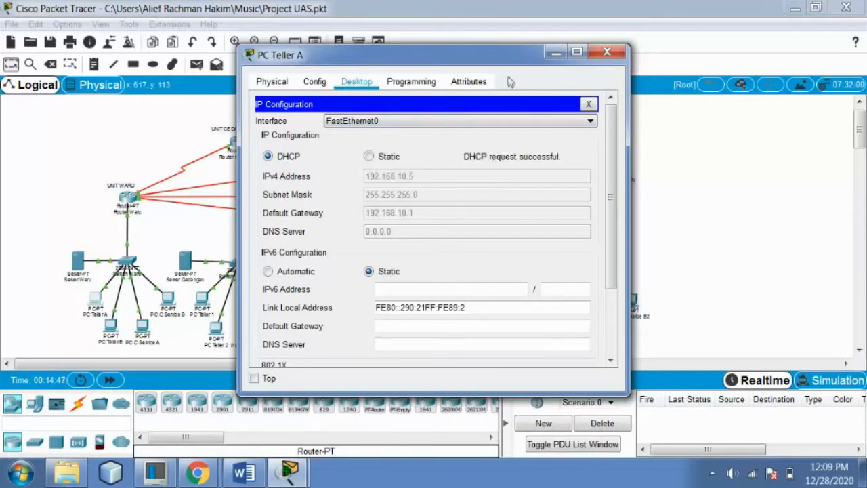
pyautogui.click(609, 53)
pyautogui.click(111, 327)
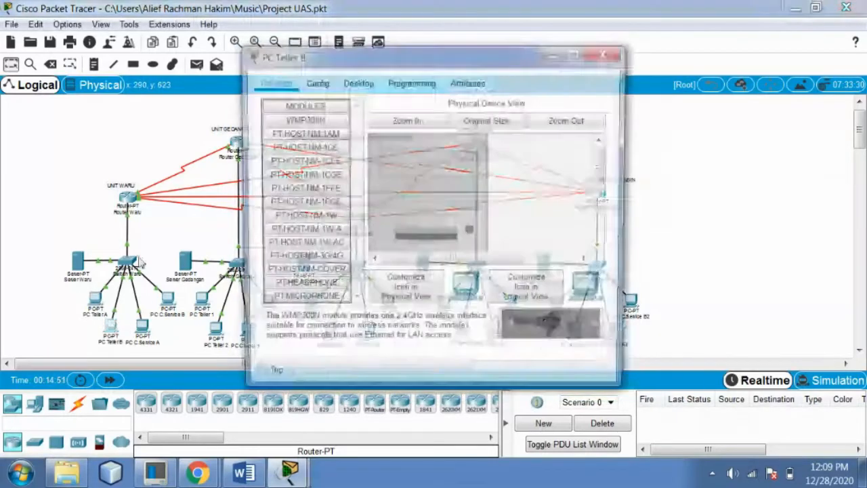
pyautogui.click(314, 82)
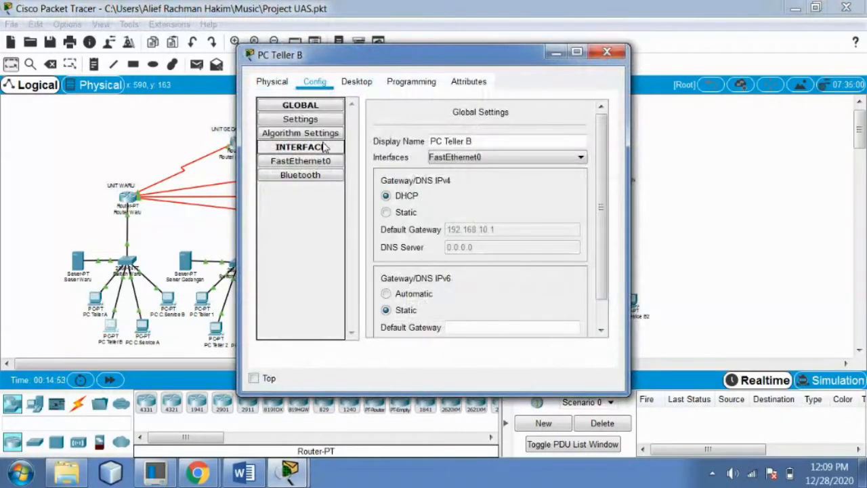
pyautogui.click(406, 197)
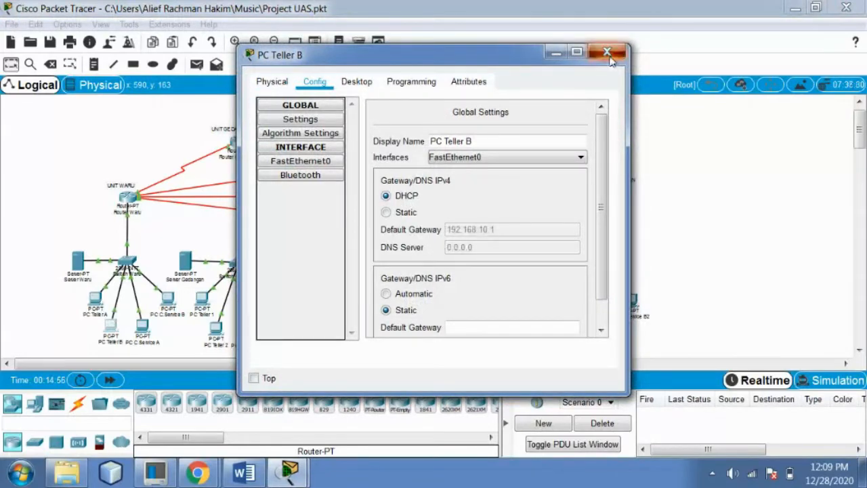
pyautogui.click(608, 54)
# Switch PC C.Service A to DHCP and renew PC C.Service B's DHCP address
pyautogui.click(142, 325)
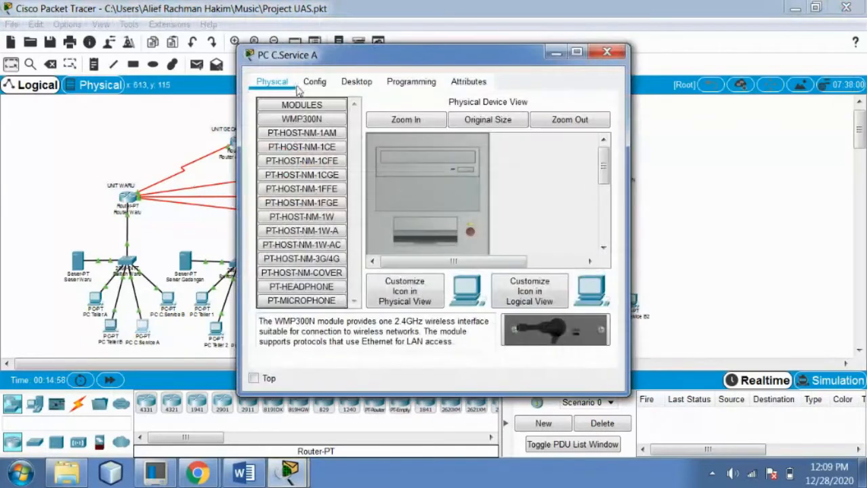
pyautogui.click(356, 81)
pyautogui.click(283, 156)
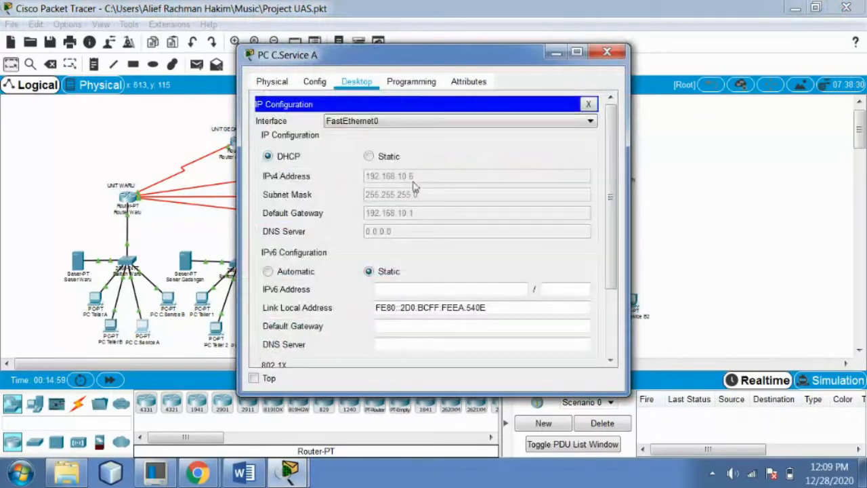
pyautogui.click(293, 157)
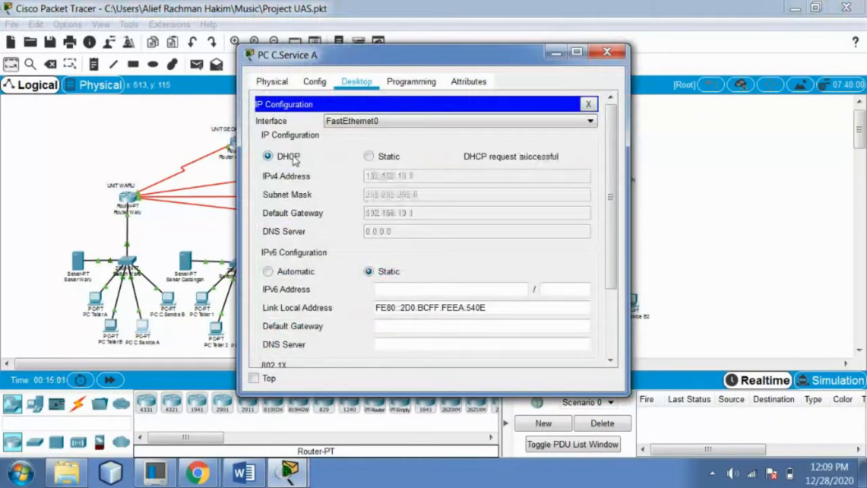
pyautogui.click(606, 53)
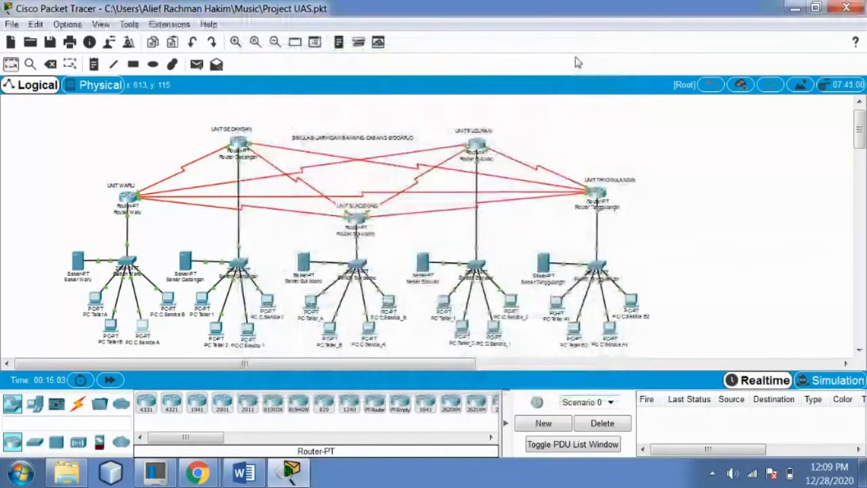
pyautogui.click(174, 298)
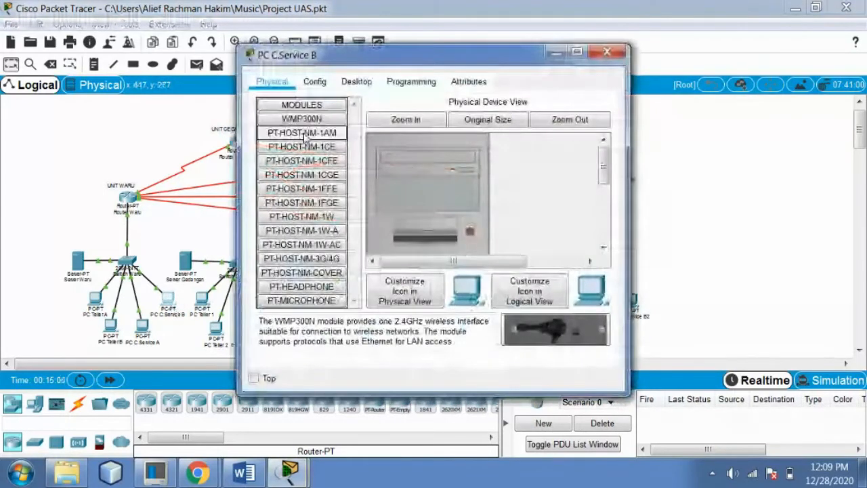
pyautogui.click(356, 82)
pyautogui.click(298, 136)
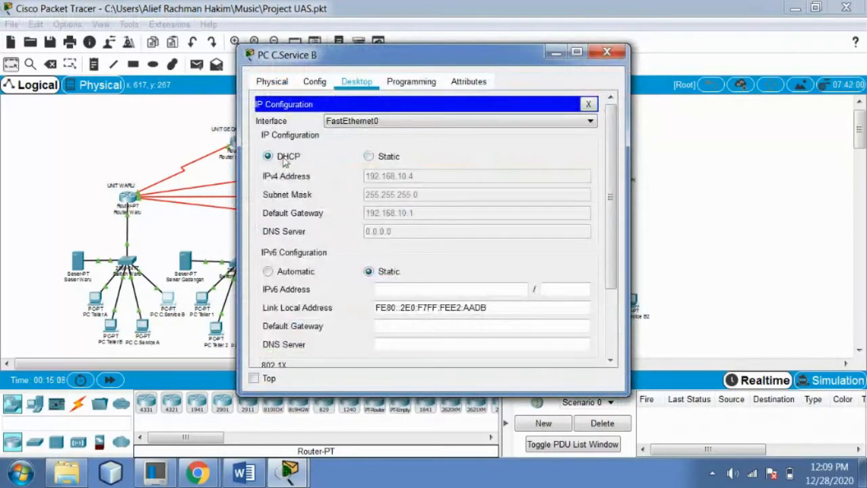
pyautogui.click(282, 158)
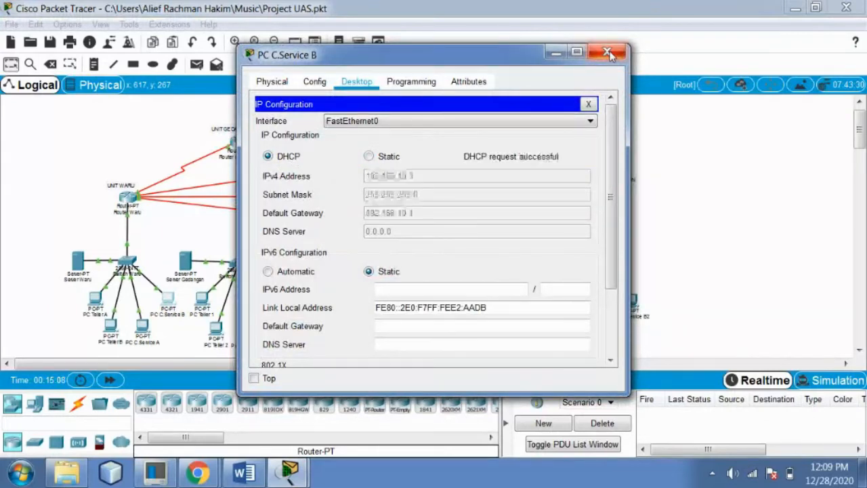
pyautogui.click(607, 53)
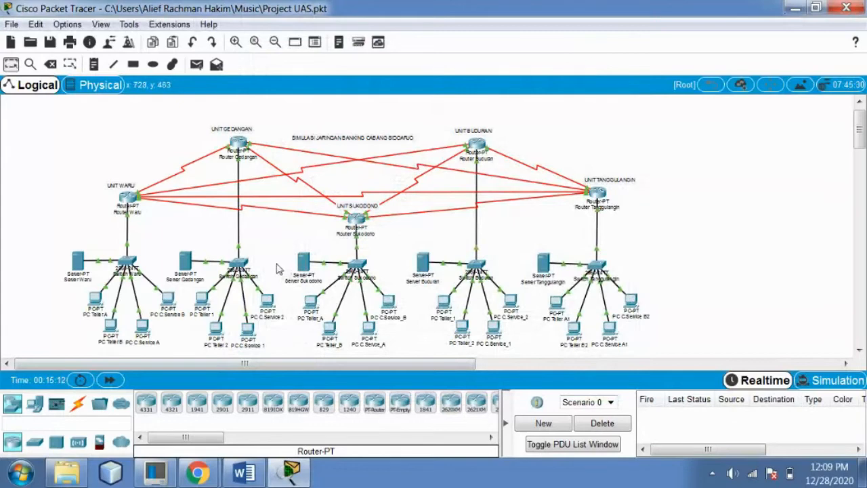
# Confirm PC Teller 1 gets 192.168.20.4 and PC C.Service B2 gets 192.168.50.3 via DHCP
pyautogui.click(202, 300)
pyautogui.click(359, 82)
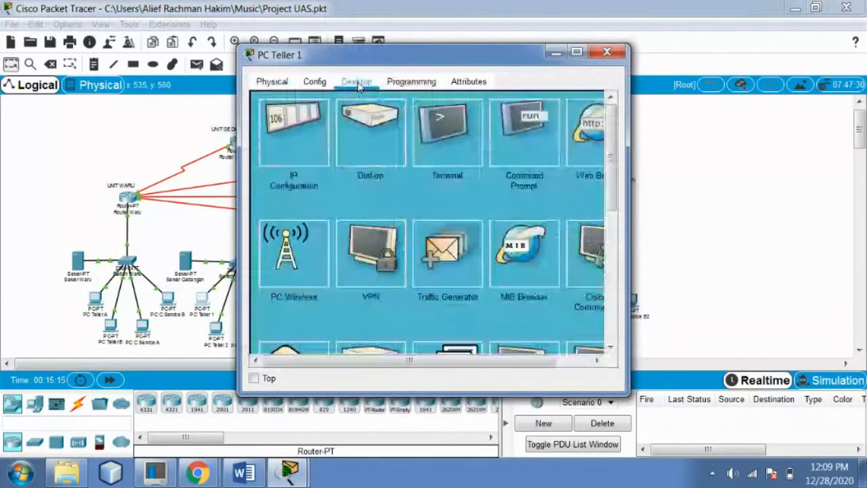
pyautogui.click(308, 136)
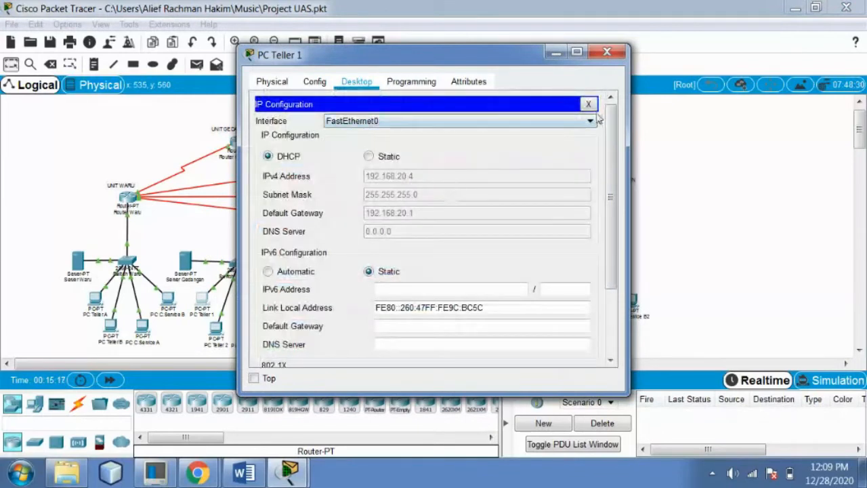
pyautogui.click(606, 52)
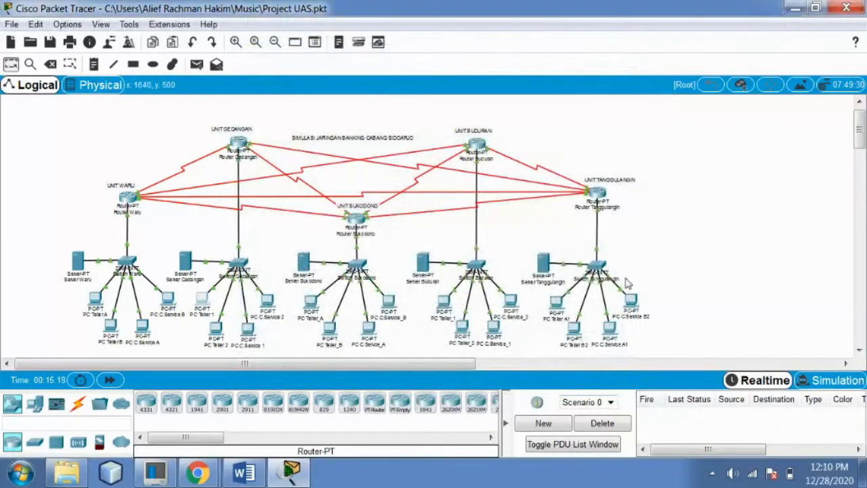
pyautogui.click(631, 301)
pyautogui.click(357, 82)
pyautogui.click(293, 132)
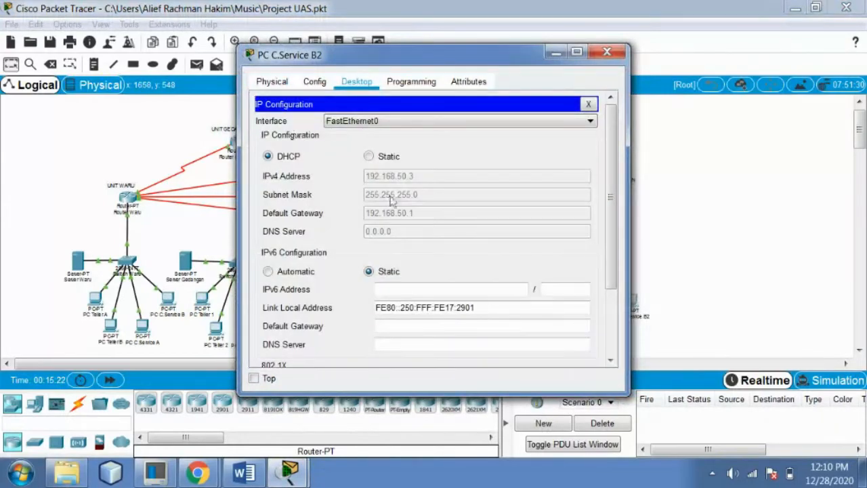
pyautogui.click(597, 57)
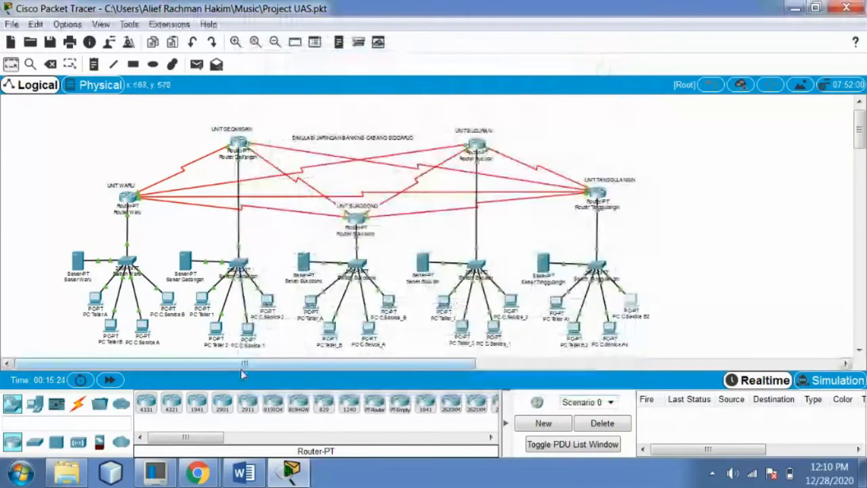
pyautogui.click(287, 473)
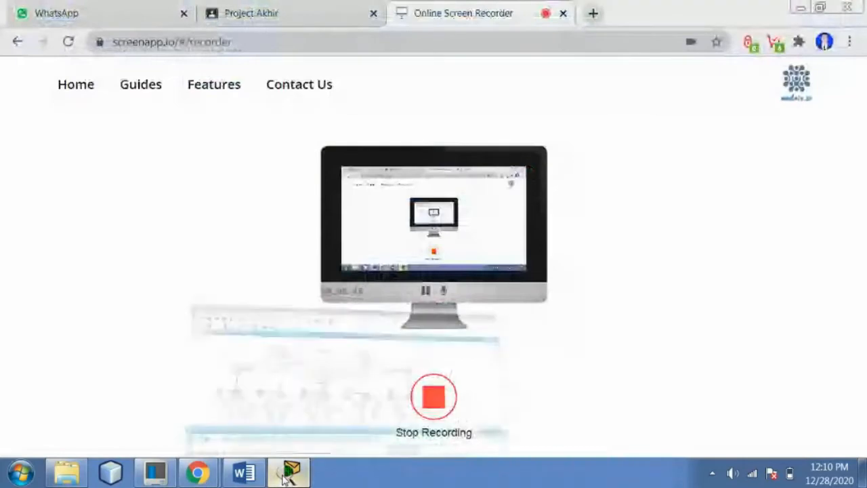
pyautogui.click(287, 472)
# Scroll the Word report to step 5 and Gambar 8, Router Waru's serial configuration, then return to Packet Tracer
pyautogui.click(250, 474)
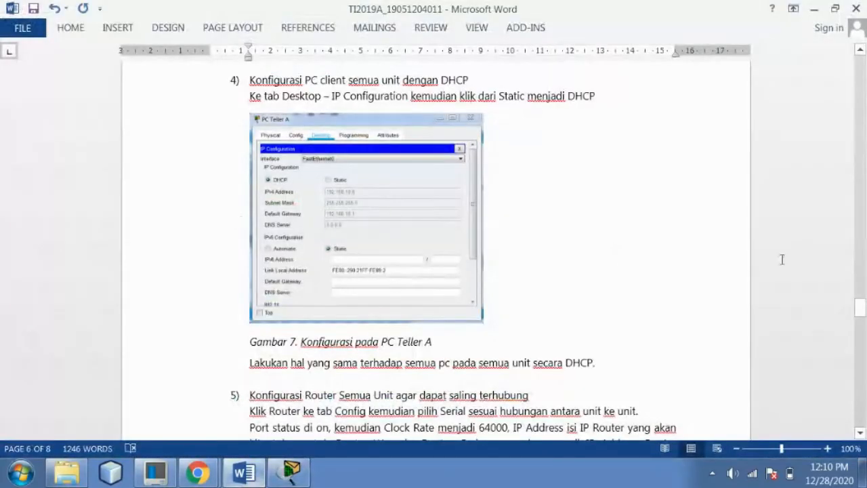
pyautogui.moveTo(857, 310); pyautogui.dragTo(859, 328)
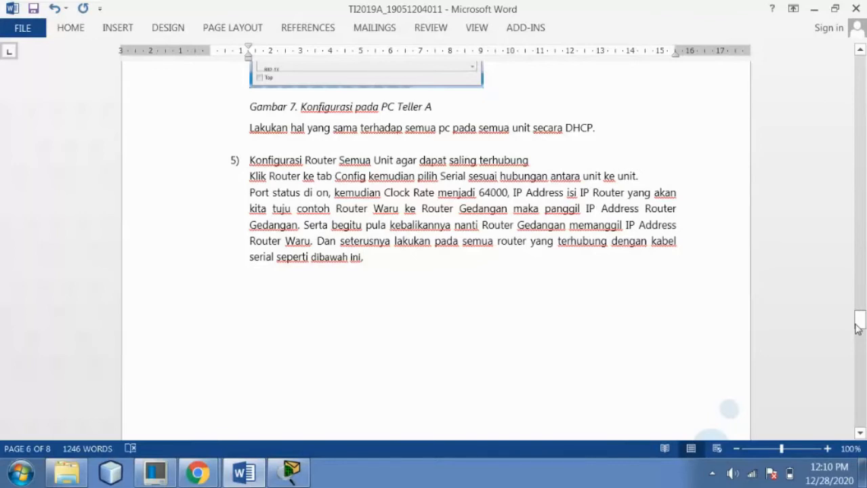
pyautogui.moveTo(860, 321); pyautogui.dragTo(861, 348)
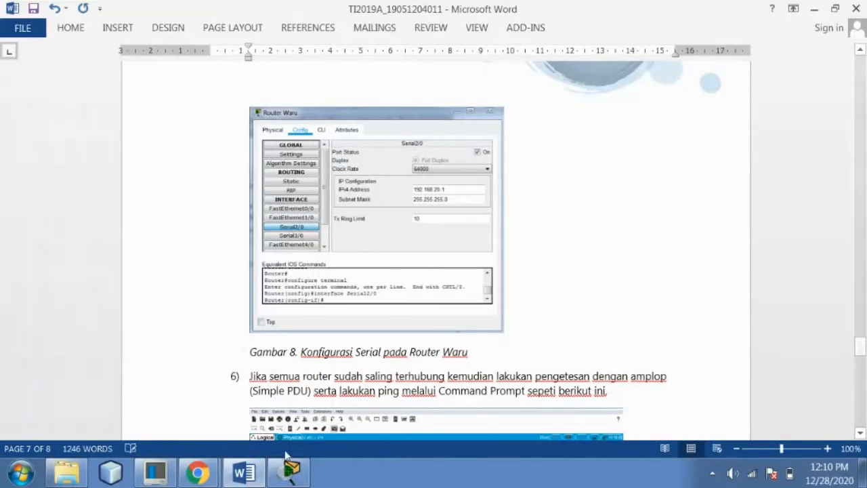
pyautogui.click(292, 472)
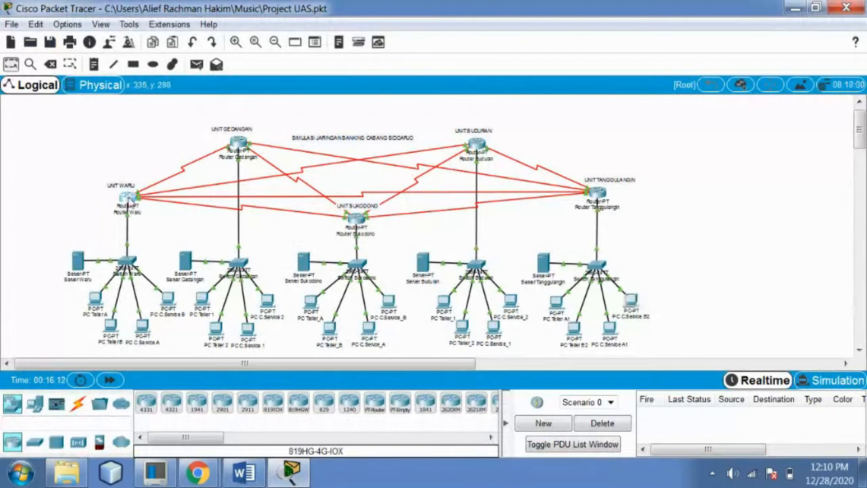
# Review Router Waru's Serial2/0 address and 64000 clock rate, then close its configuration
pyautogui.click(128, 197)
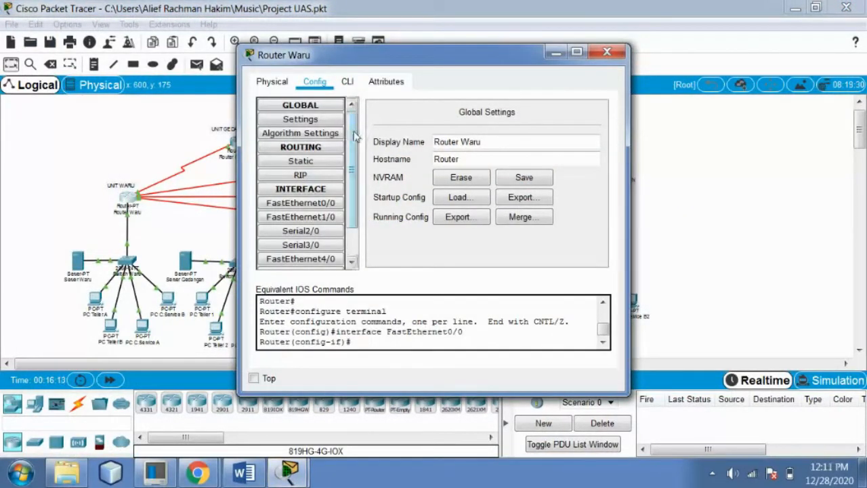
pyautogui.scroll(-2, 346, 177)
pyautogui.click(301, 192)
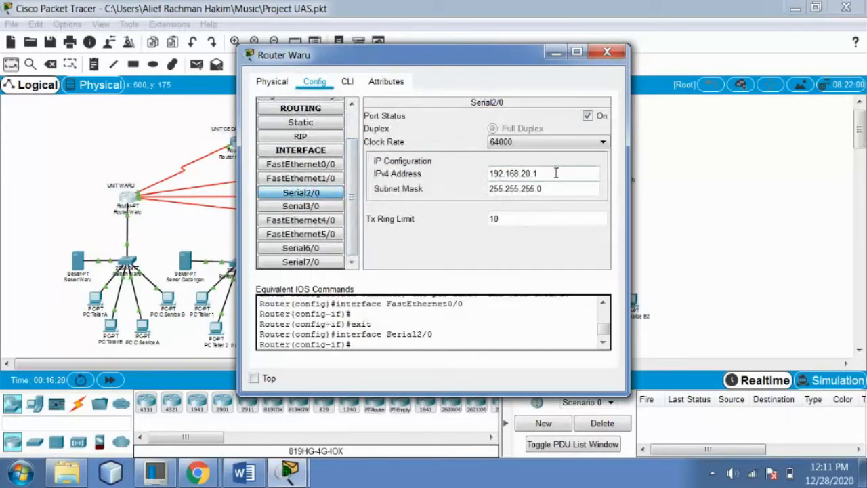
pyautogui.moveTo(512, 51); pyautogui.dragTo(590, 76)
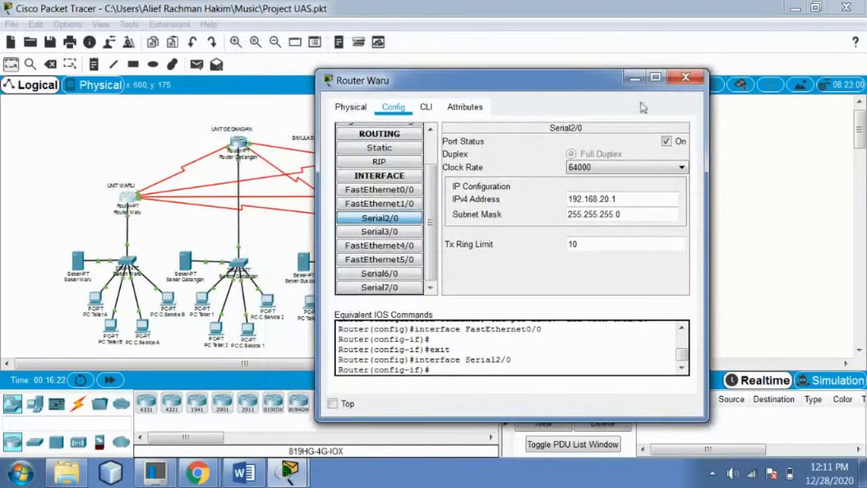
pyautogui.click(686, 77)
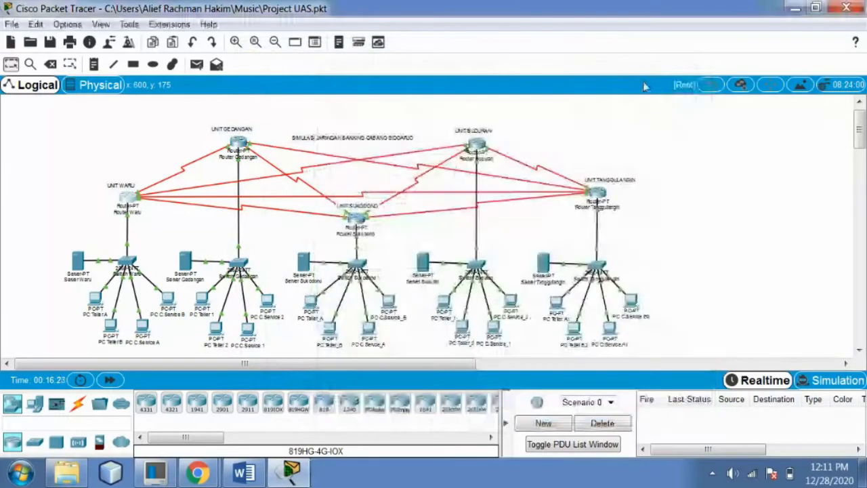
# Review Router Gedangan's Serial2/0 and Serial3/0 addresses and clock rate, then close it
pyautogui.click(242, 143)
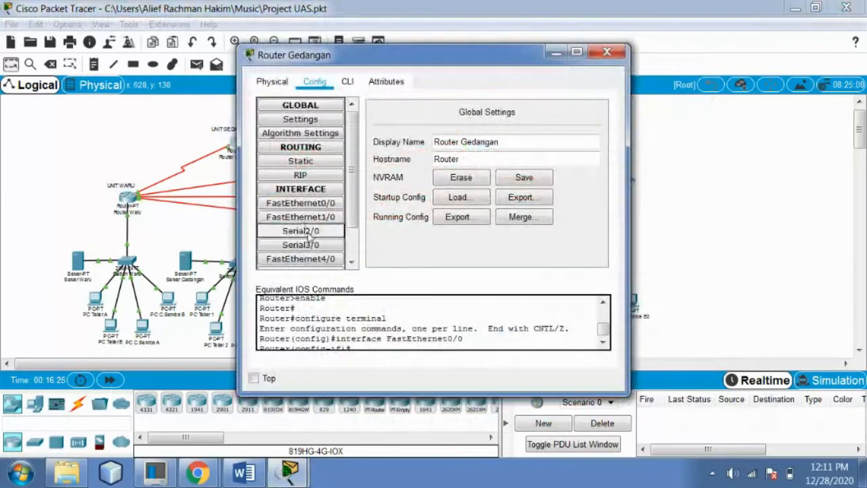
pyautogui.click(300, 231)
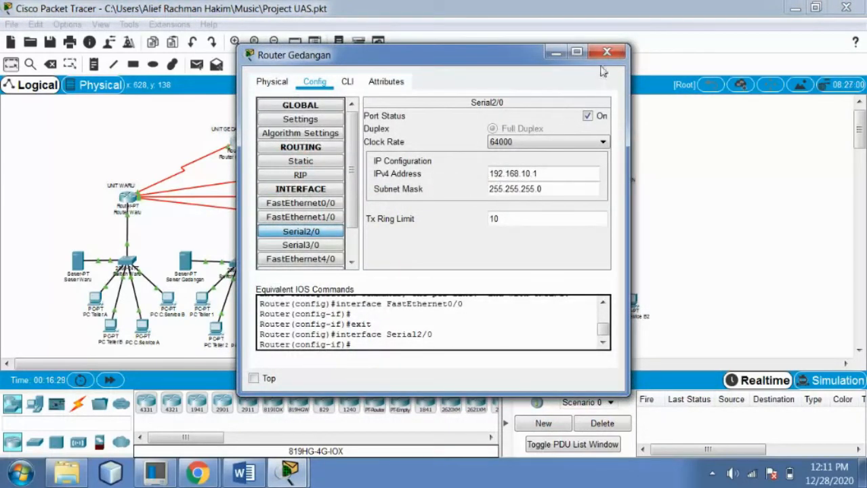
pyautogui.click(300, 245)
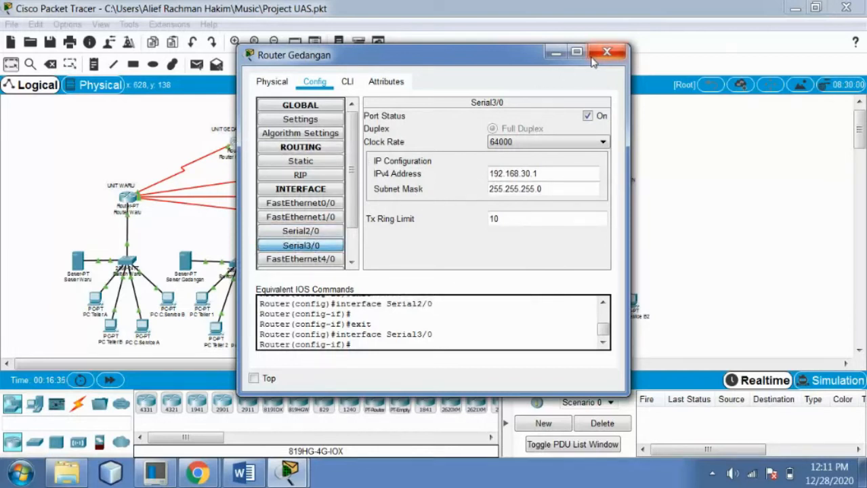
pyautogui.moveTo(573, 55); pyautogui.dragTo(640, 54)
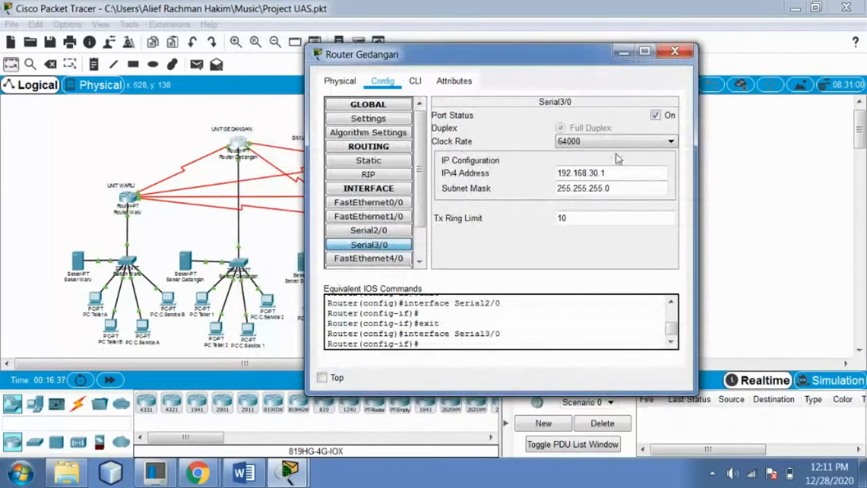
pyautogui.click(675, 52)
# Review Router Sukodono's Serial2/0 and Serial3/0 addresses, 192.168.20.1 and 192.168.40.1, then close it
pyautogui.click(356, 218)
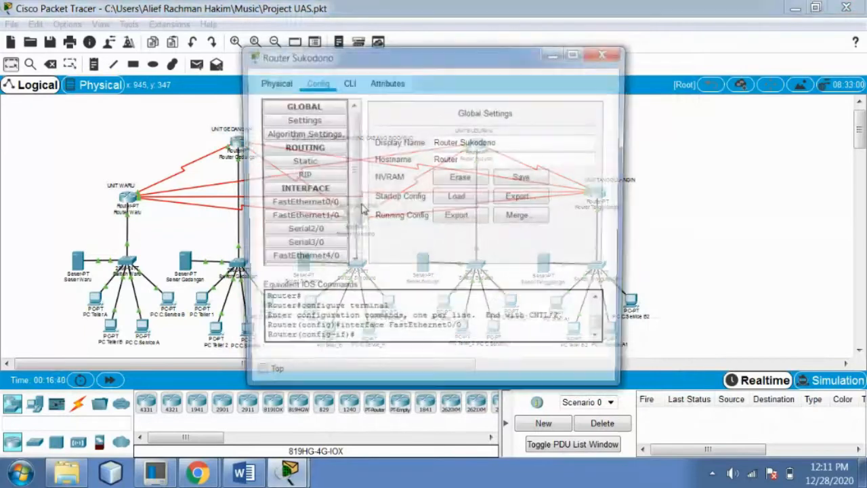
pyautogui.click(317, 231)
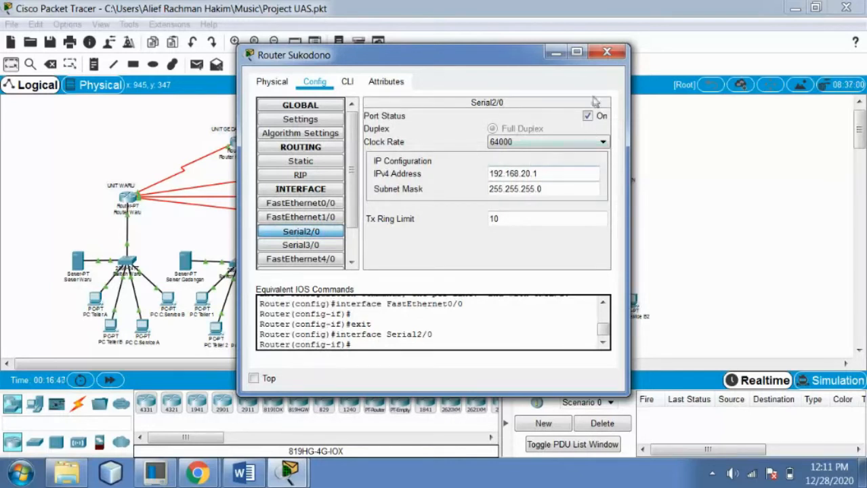
pyautogui.click(301, 244)
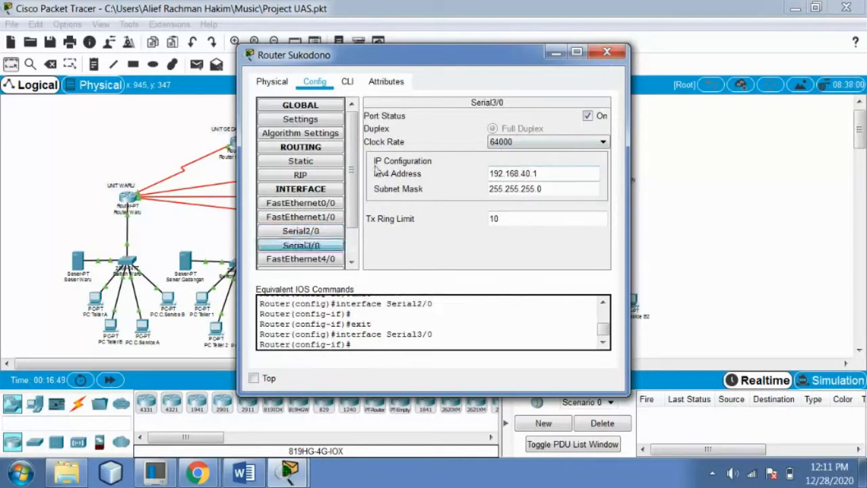
pyautogui.moveTo(495, 60); pyautogui.dragTo(317, 115)
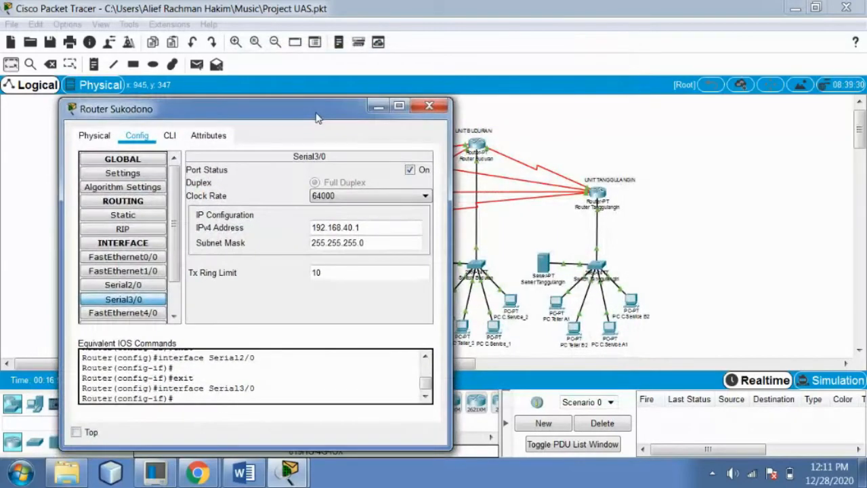
pyautogui.click(430, 106)
# Review Router Buduran's Serial2/0 and Serial3/0 settings, then close its configuration
pyautogui.click(478, 147)
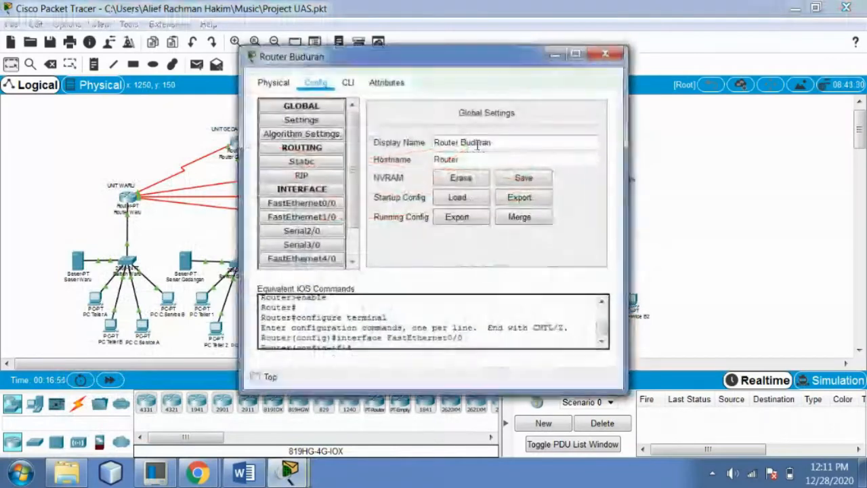
pyautogui.click(324, 232)
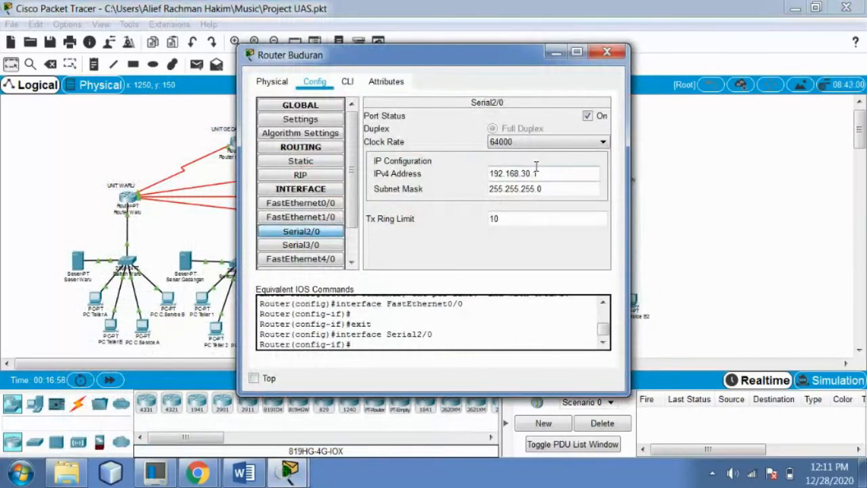
pyautogui.click(300, 244)
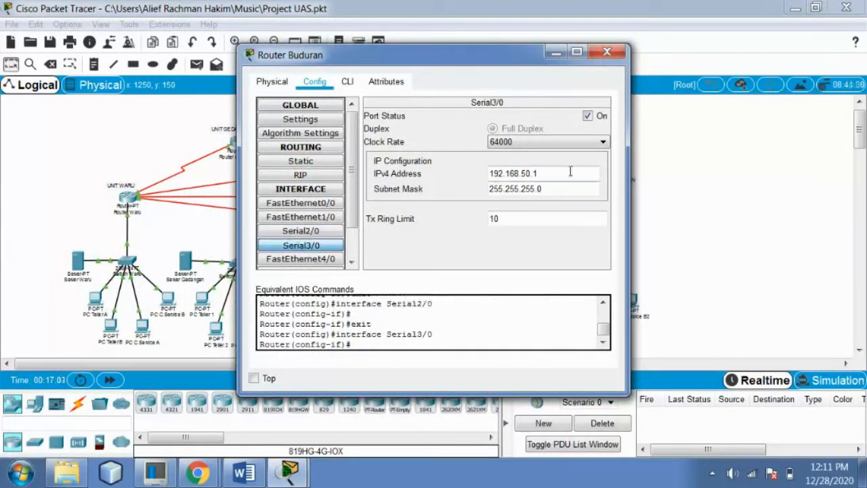
pyautogui.click(606, 52)
# Check Router Tanggulangin's Serial2/0, 3/0, 6/0 (192.168.10.1) and 7/0 (192.168.20.1) addresses, then close it
pyautogui.click(598, 193)
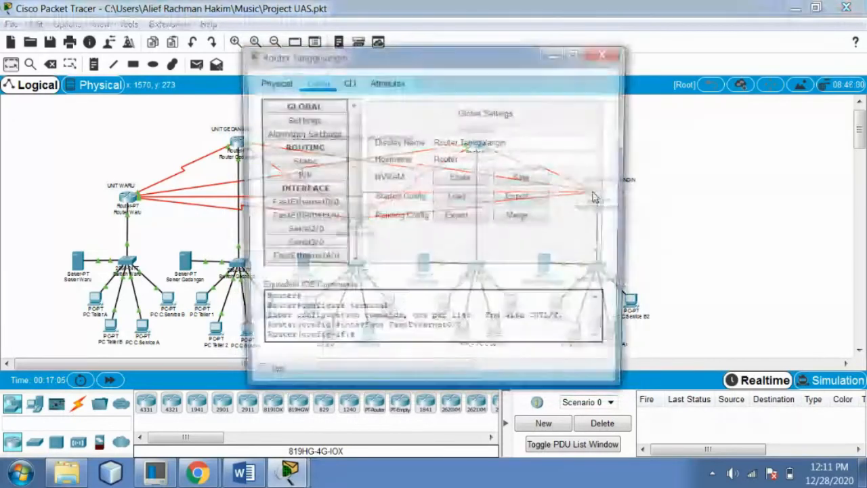
pyautogui.click(315, 232)
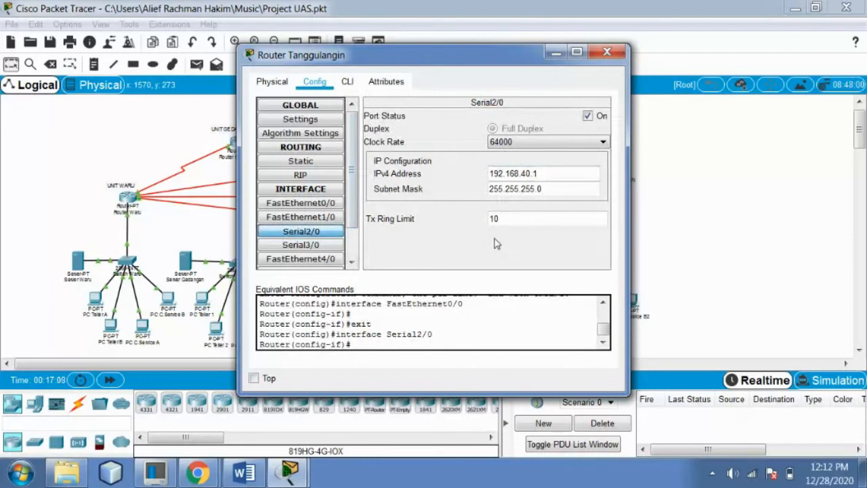
pyautogui.click(315, 244)
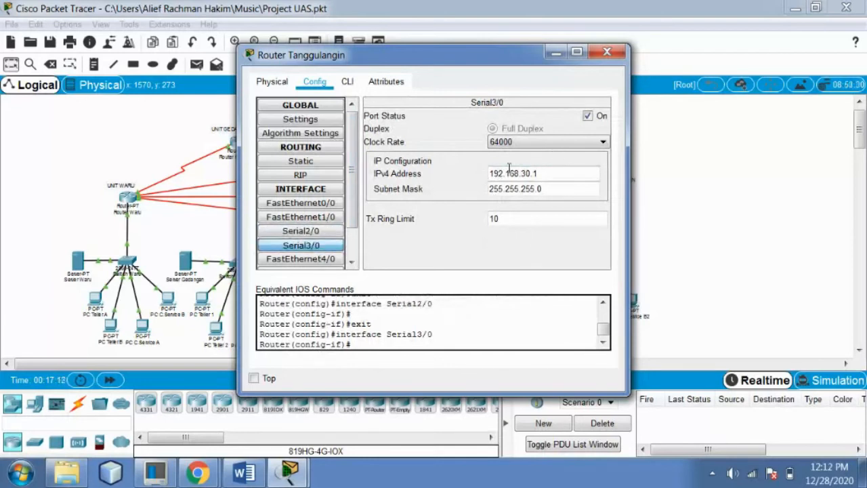
pyautogui.moveTo(517, 56); pyautogui.dragTo(596, 133)
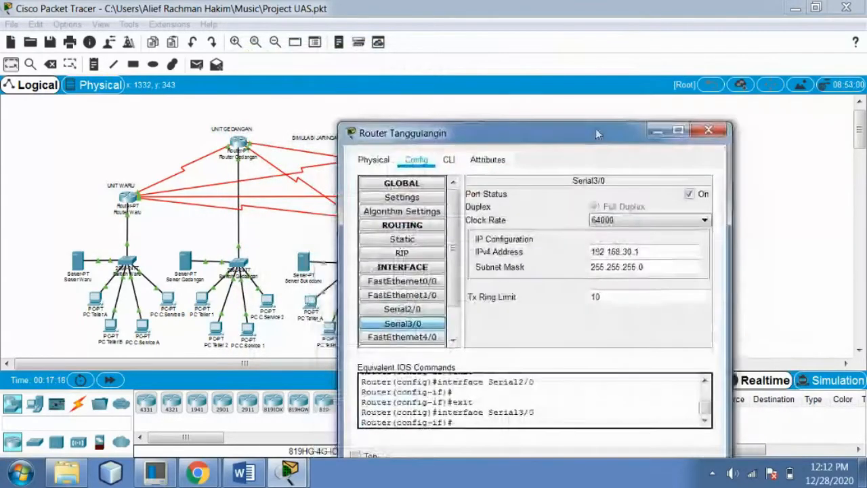
pyautogui.scroll(-1, 427, 304)
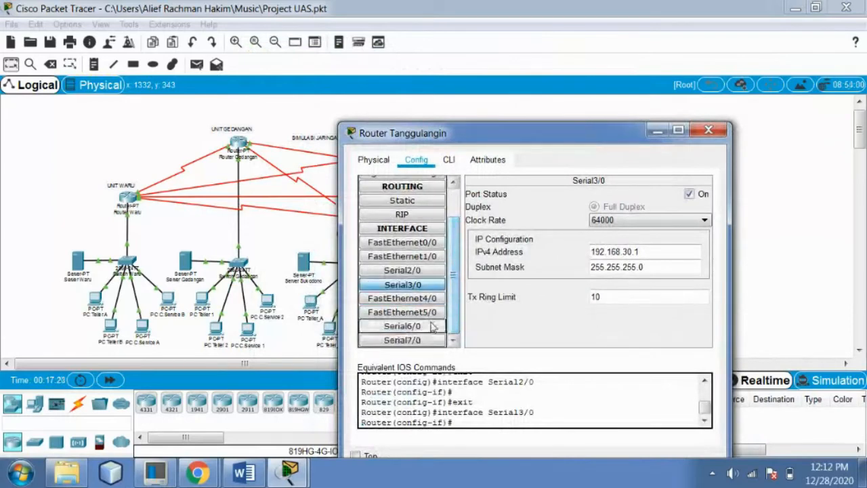
pyautogui.click(432, 326)
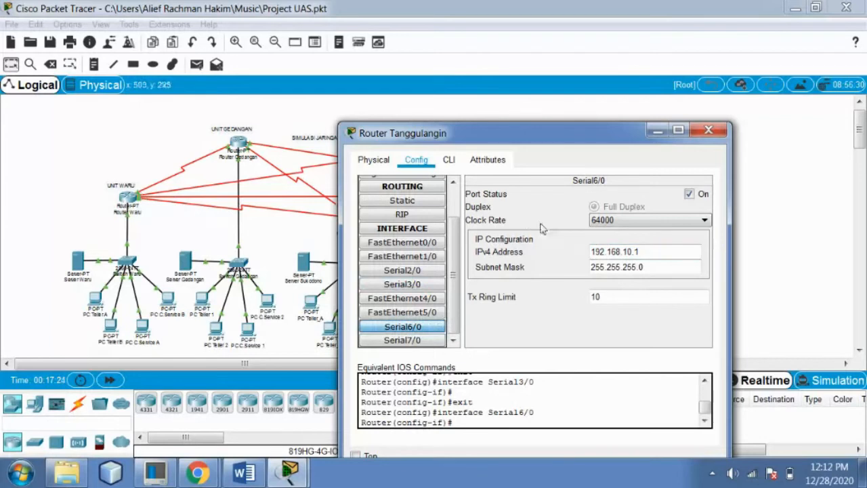
pyautogui.click(410, 340)
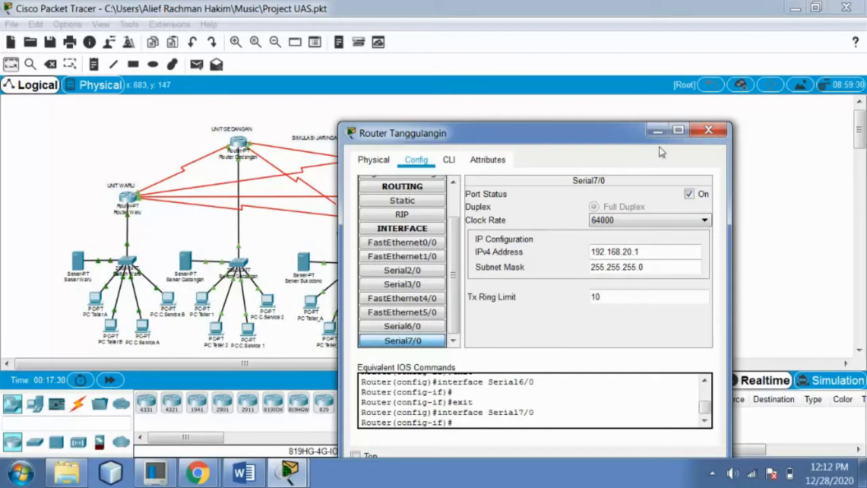
pyautogui.click(709, 129)
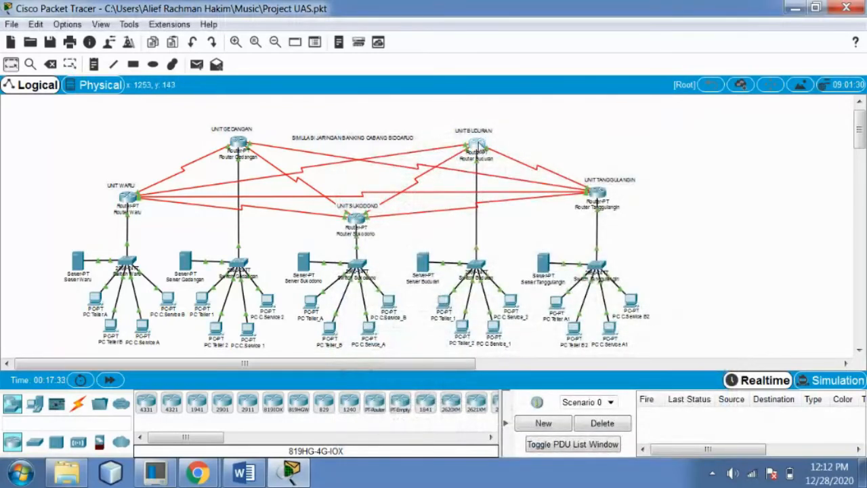
# Check Router Buduran's Serial6/0 and Serial7/0 addresses, then close its settings
pyautogui.click(476, 144)
pyautogui.scroll(-3, 352, 249)
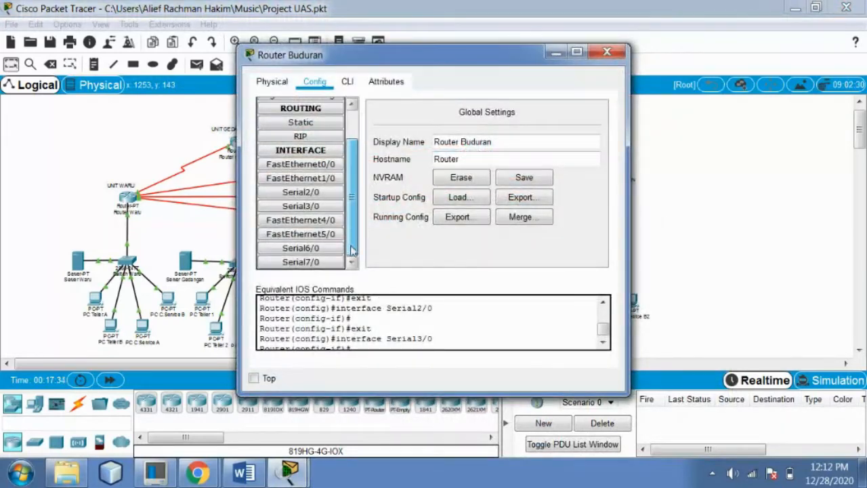
pyautogui.click(305, 248)
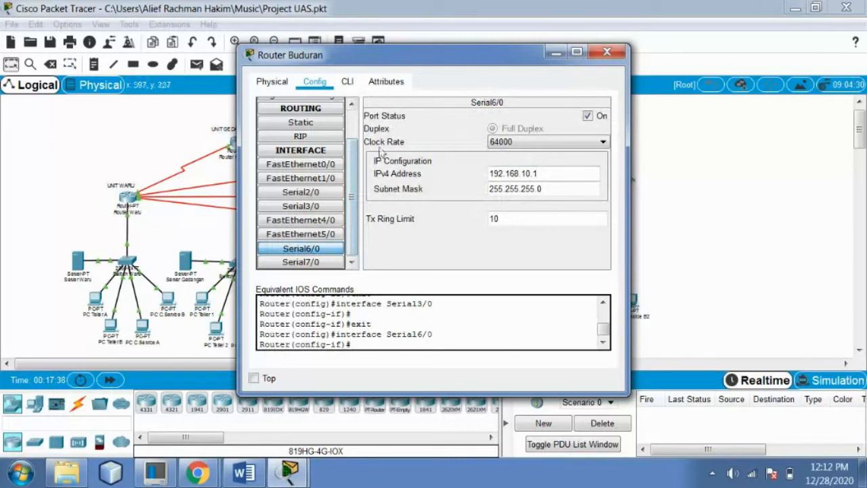
pyautogui.click(301, 262)
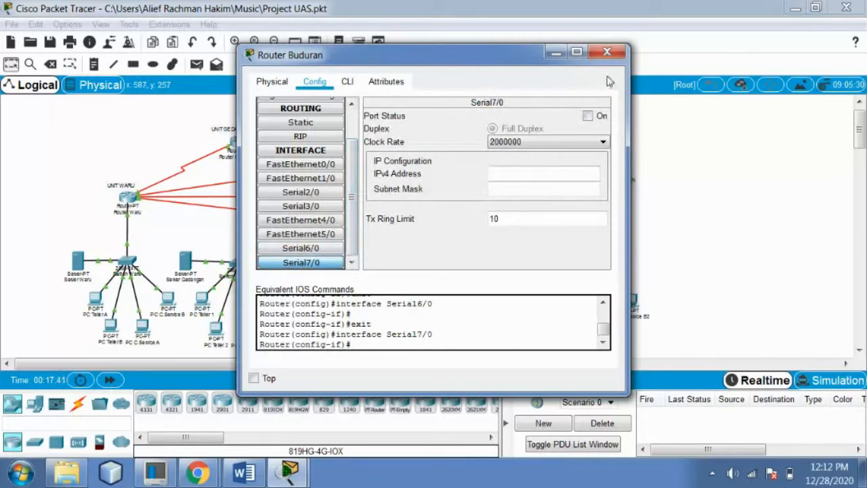
pyautogui.click(607, 52)
# Check Router Sukodono's Serial6/0 and Serial7/0 addresses, then close its settings
pyautogui.click(352, 223)
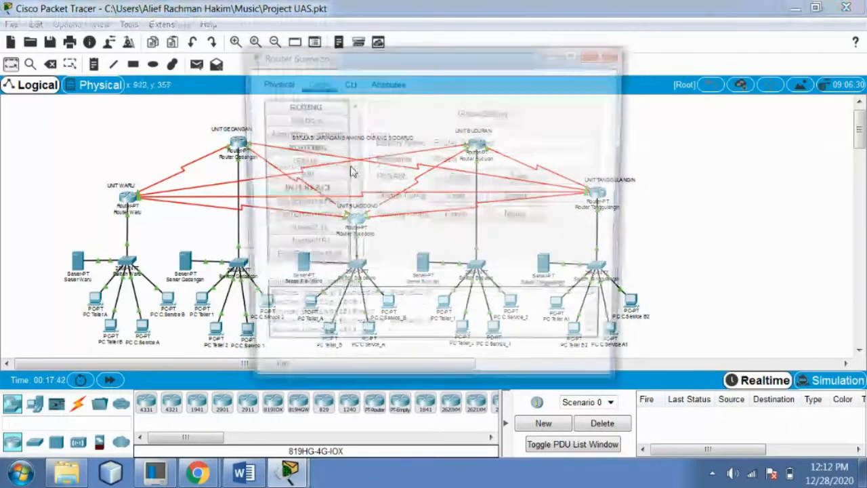
pyautogui.scroll(-2, 318, 224)
pyautogui.click(324, 249)
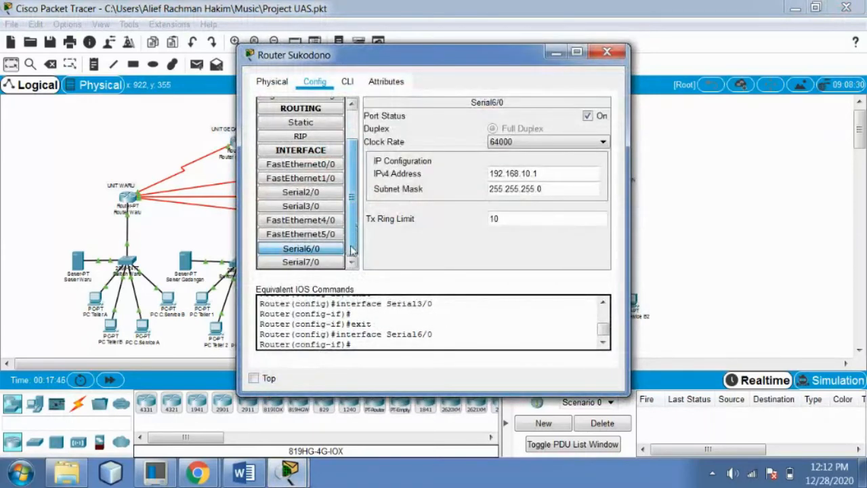
pyautogui.scroll(-1, 351, 252)
pyautogui.click(300, 262)
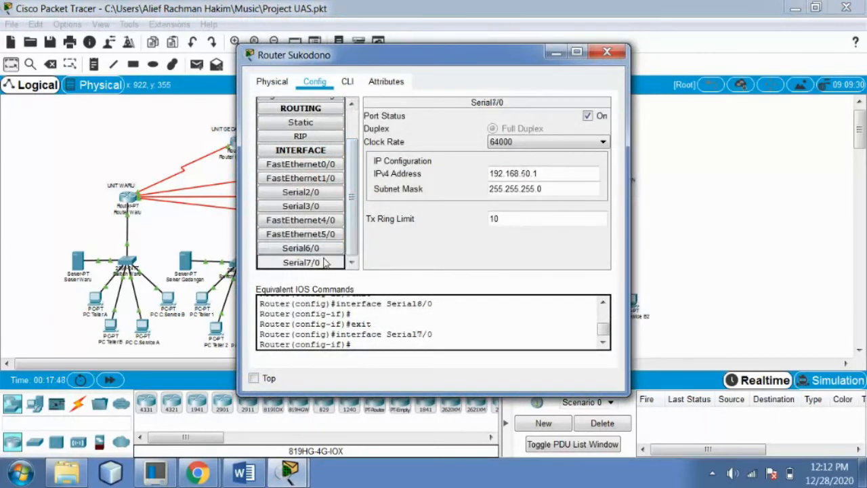
pyautogui.click(607, 52)
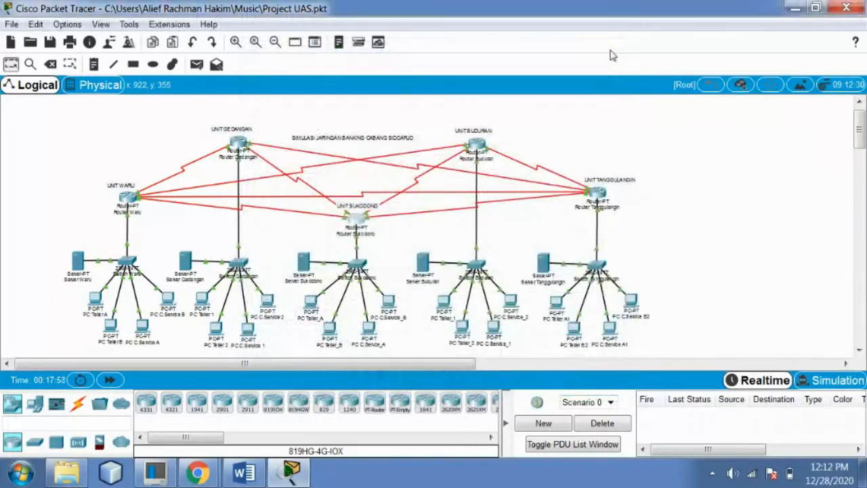
# Check Router Gedangan's Serial6/0 and Serial7/0 addresses, then close its settings
pyautogui.click(238, 143)
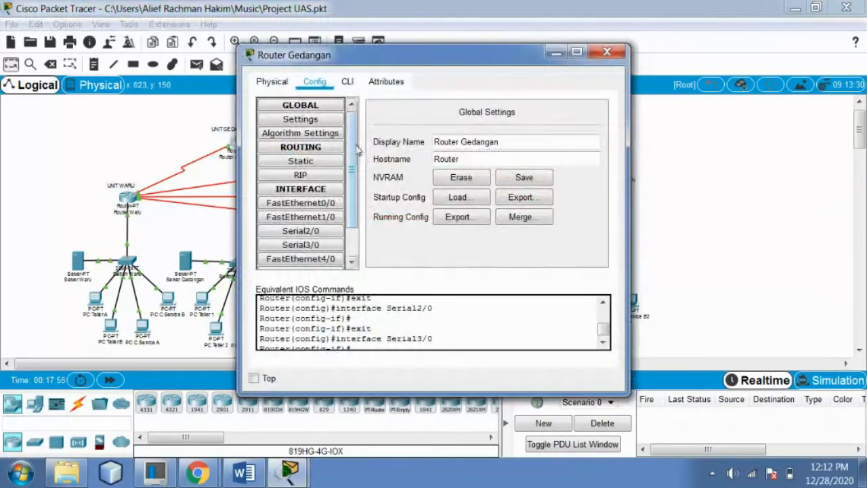
pyautogui.scroll(-2, 349, 222)
pyautogui.click(301, 248)
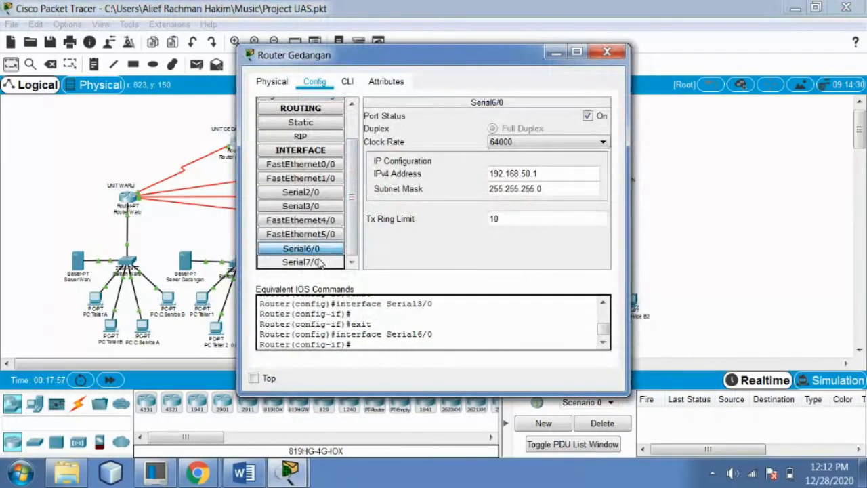
pyautogui.click(318, 262)
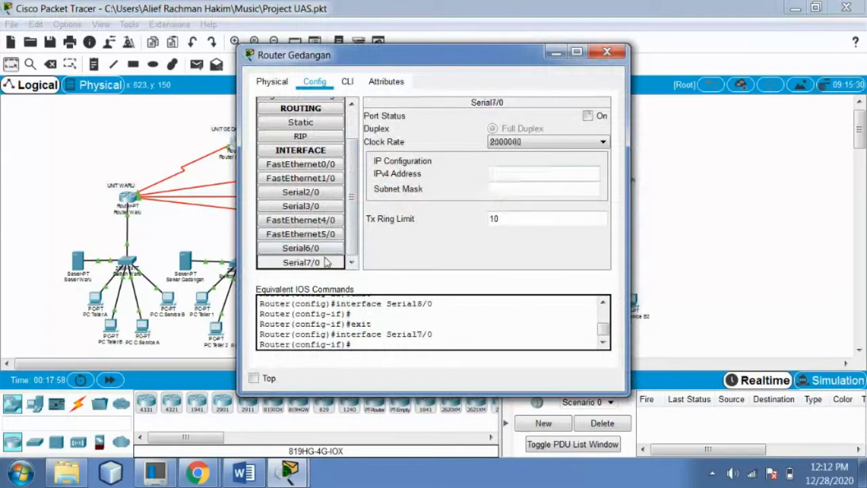
pyautogui.click(607, 51)
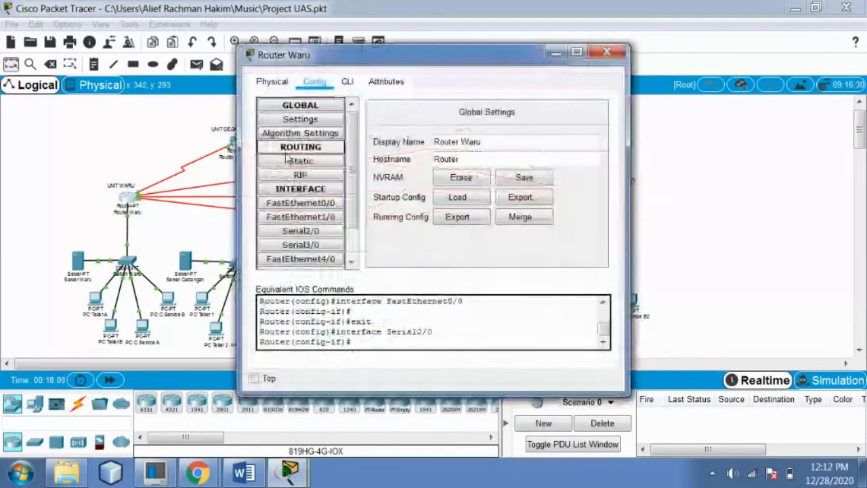
# Check Router Waru's Serial6/0 and Serial7/0 addresses, 192.168.40.1 and 192.168.50.1, then minimise Packet Tracer
pyautogui.scroll(-3, 291, 176)
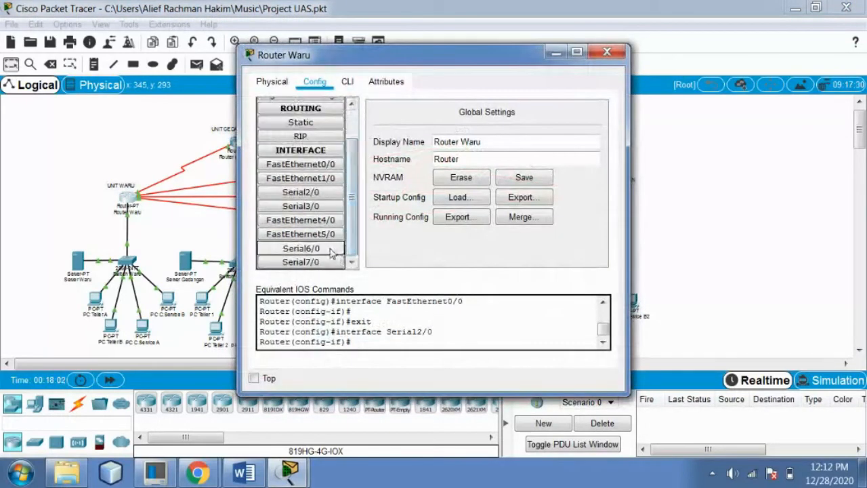
pyautogui.click(331, 250)
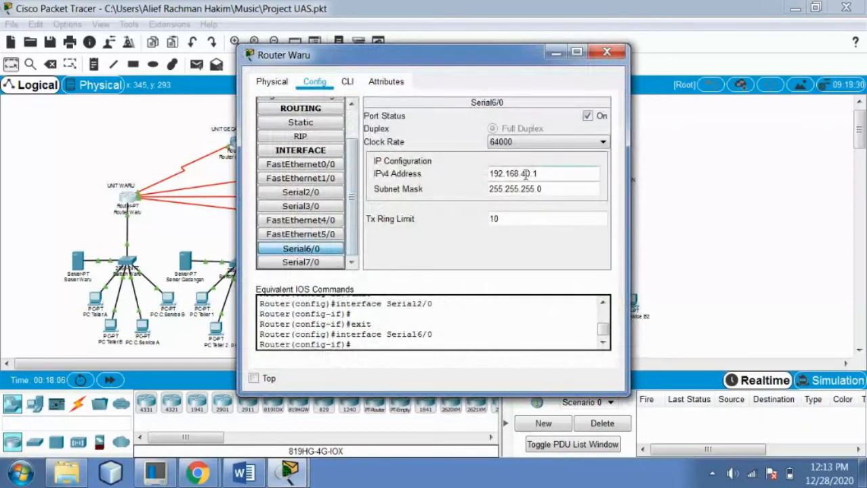
pyautogui.click(301, 262)
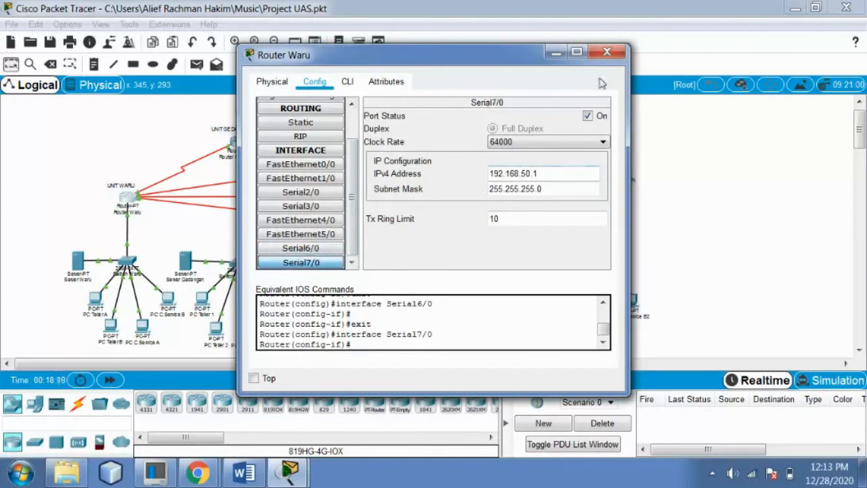
pyautogui.click(606, 51)
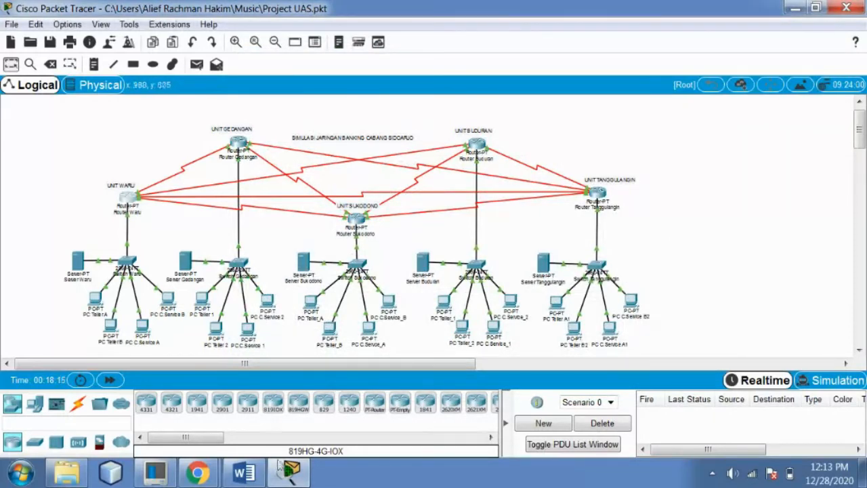
pyautogui.click(292, 473)
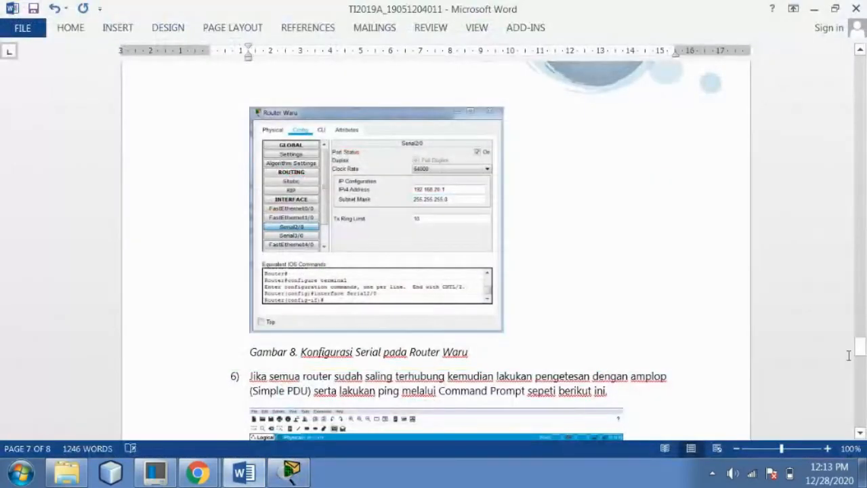
# Scroll the report to step 6, pinging Server Gedangan at 192.168.20.2, then return to Packet Tracer
pyautogui.moveTo(864, 355); pyautogui.dragTo(862, 367)
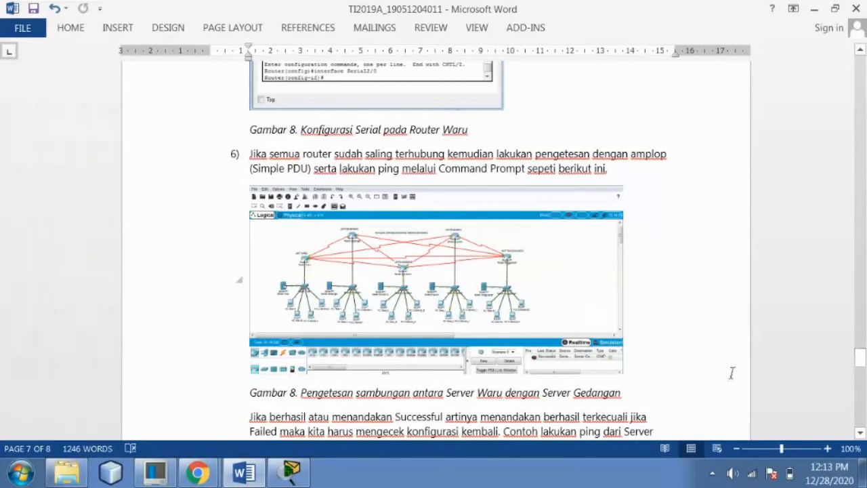
pyautogui.moveTo(863, 368); pyautogui.dragTo(864, 375)
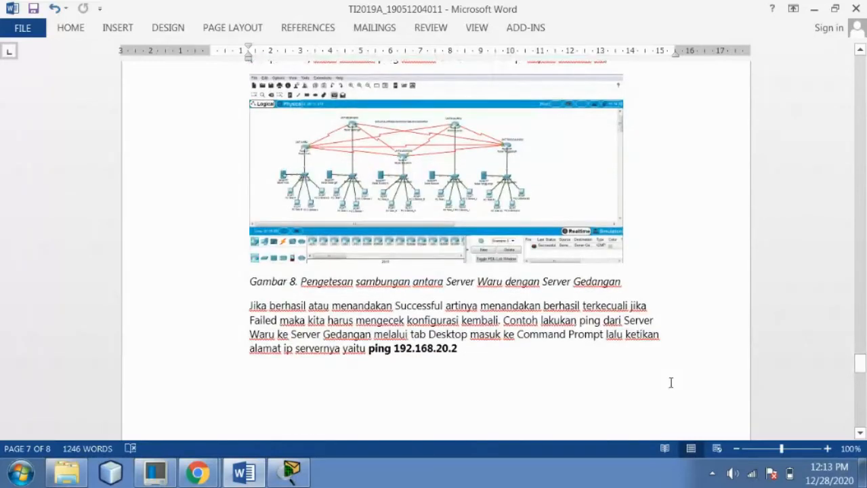
pyautogui.click(256, 472)
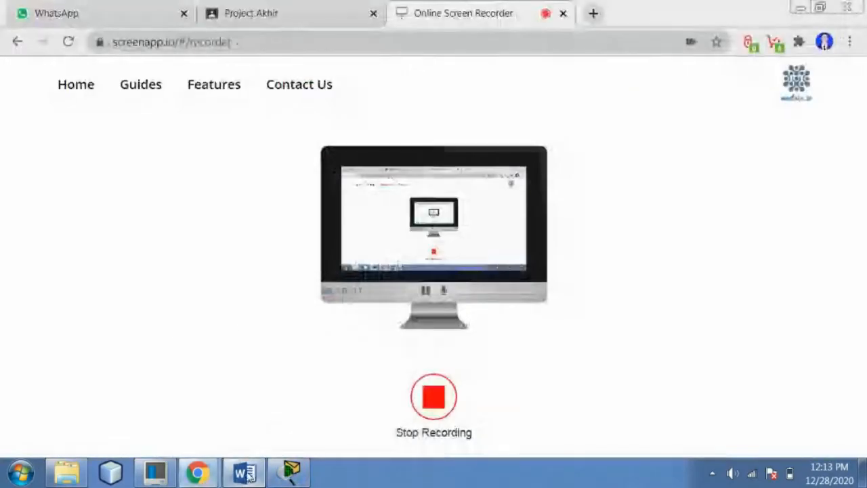
pyautogui.click(244, 472)
pyautogui.click(290, 472)
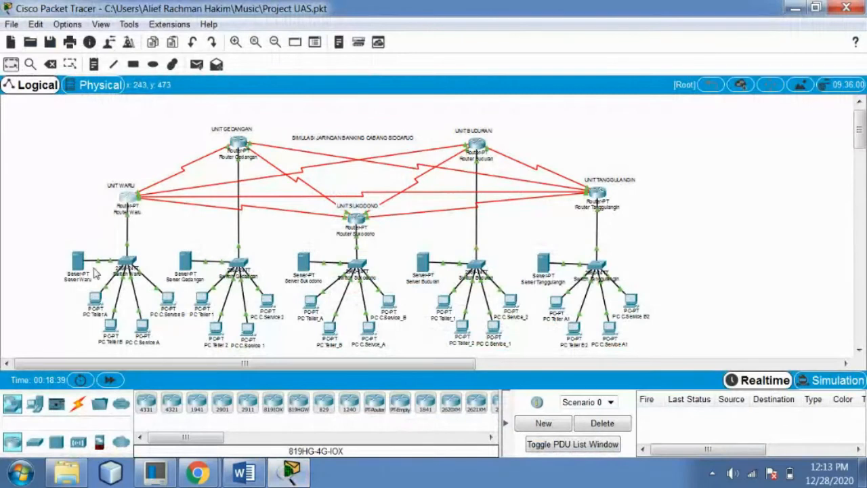
# Send a simple PDU from Server Waru to Server Gedangan, deleting the failed first attempt and resending
pyautogui.click(196, 63)
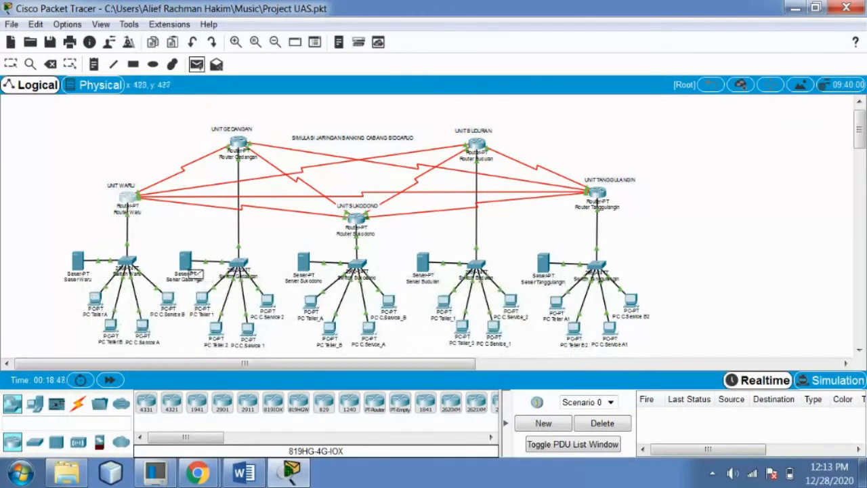
pyautogui.click(78, 263)
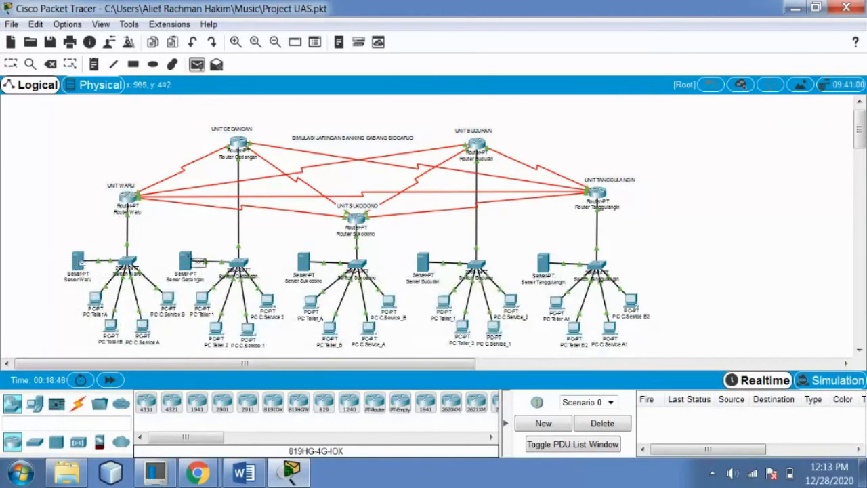
pyautogui.click(187, 263)
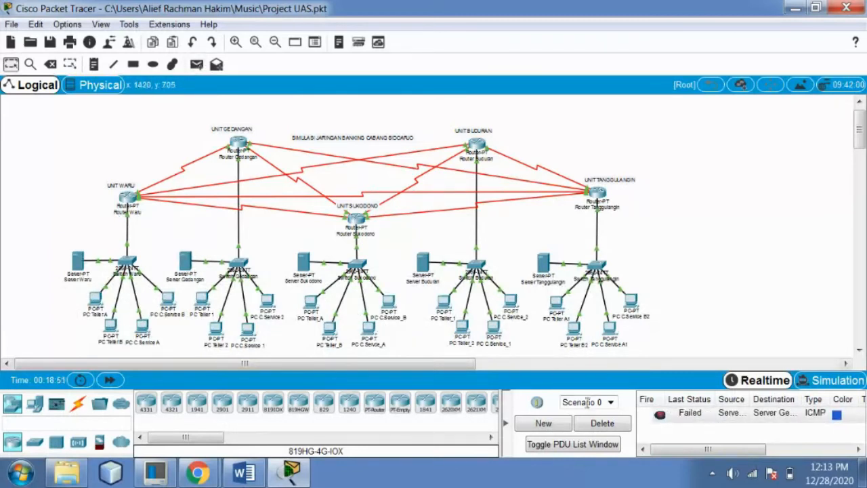
pyautogui.click(596, 424)
pyautogui.click(196, 63)
pyautogui.click(79, 260)
pyautogui.click(187, 262)
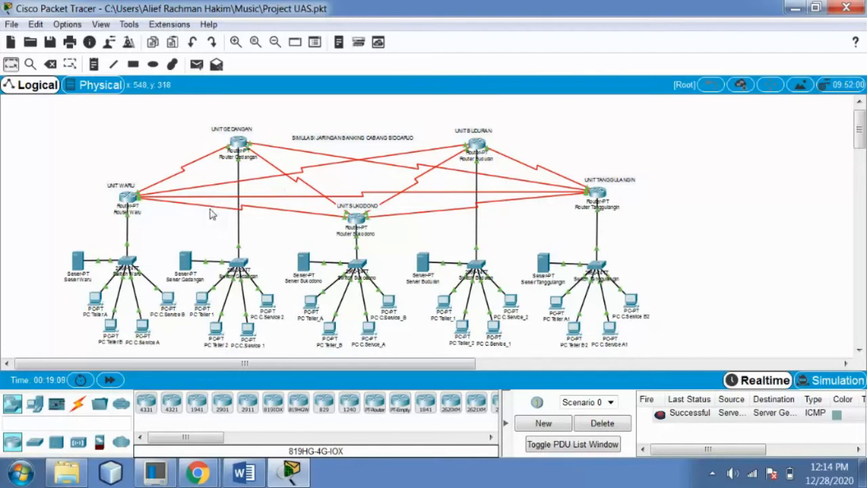
# Send simple PDUs from Server Waru to Servers Sukodono, Buduran and Tanggulangin
pyautogui.click(196, 63)
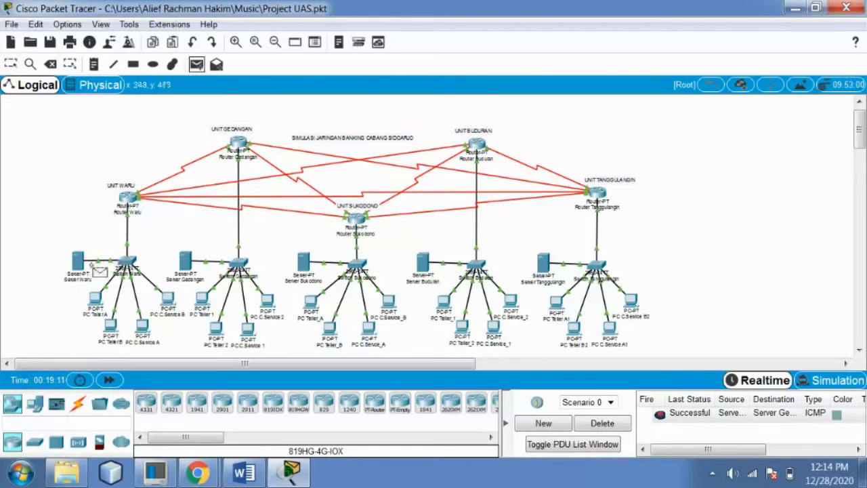
pyautogui.click(78, 261)
pyautogui.click(304, 270)
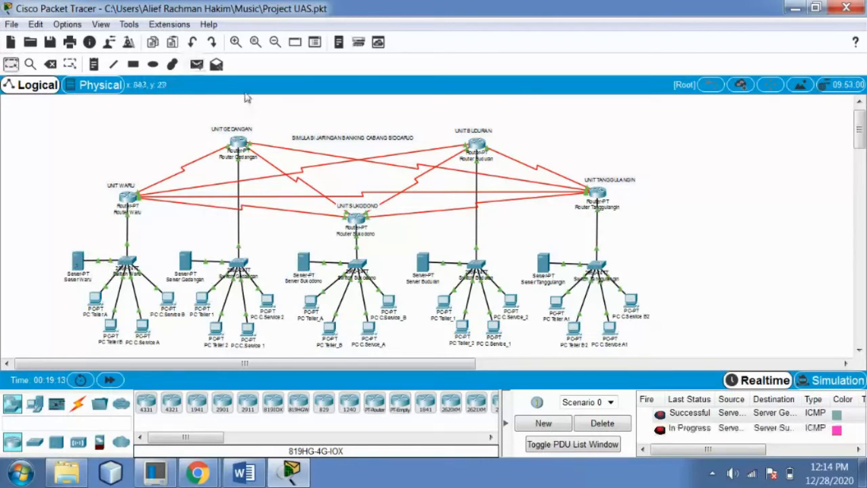
pyautogui.click(78, 262)
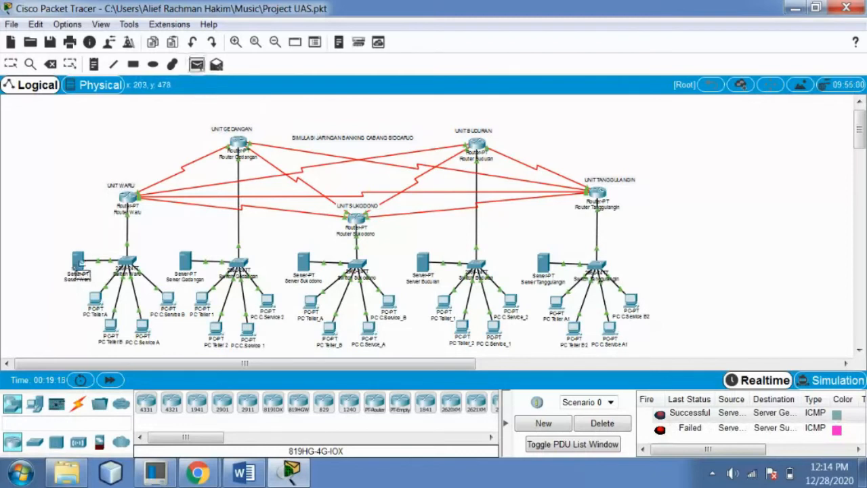
pyautogui.click(422, 261)
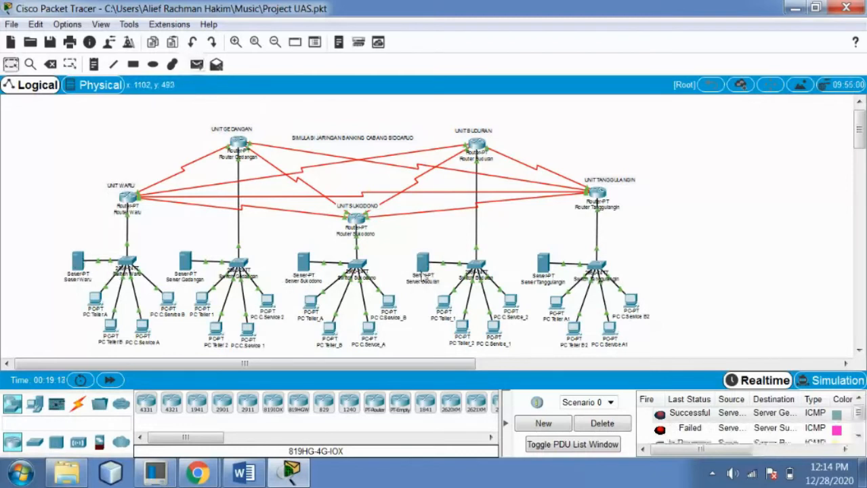
pyautogui.click(199, 68)
pyautogui.click(79, 263)
pyautogui.click(542, 265)
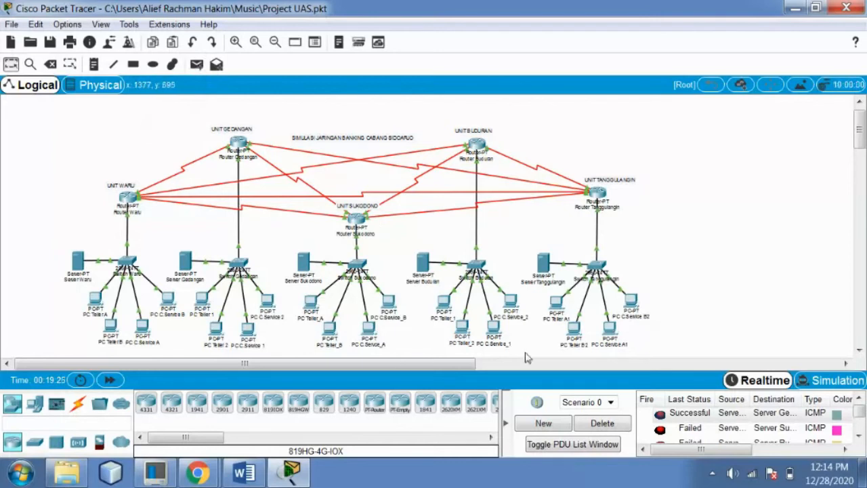
# Clear the old PDU results and send test packets from Server Waru to Servers Gedangan and Sukodono
pyautogui.click(602, 424)
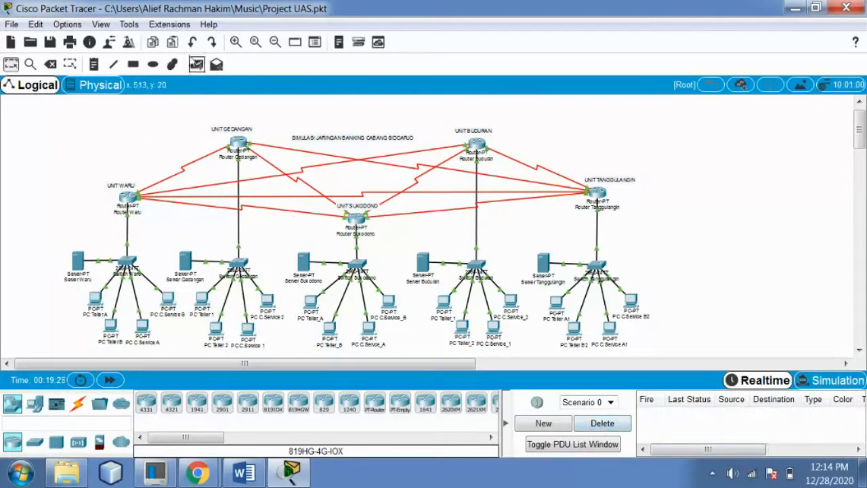
pyautogui.click(197, 64)
pyautogui.click(79, 261)
pyautogui.click(185, 262)
pyautogui.click(197, 64)
pyautogui.click(77, 260)
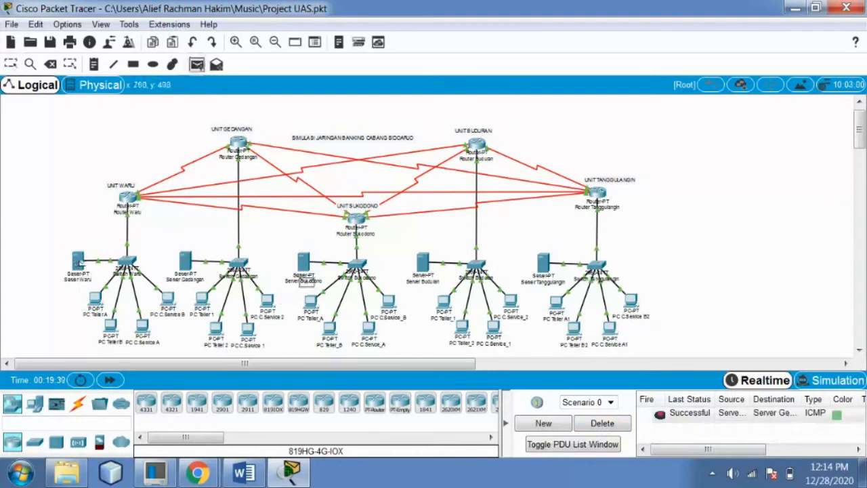
pyautogui.click(303, 262)
# Send test packets from Server Waru to Servers Buduran and Tanggulangin
pyautogui.click(196, 64)
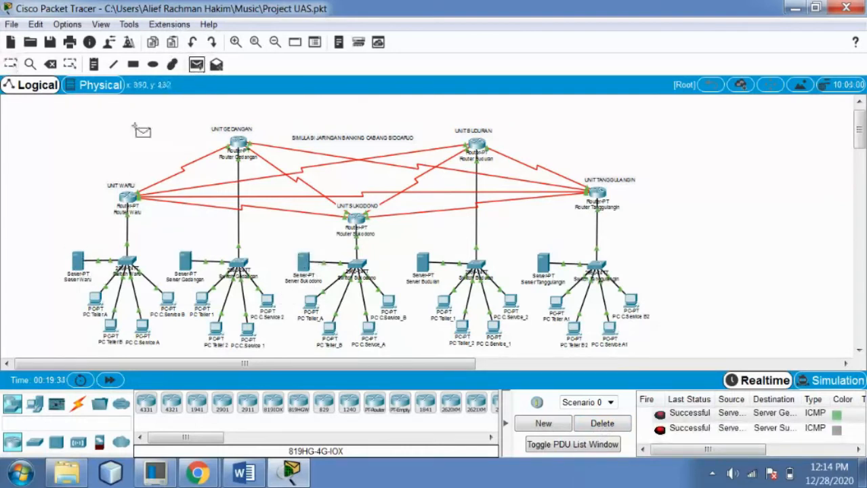
pyautogui.click(79, 263)
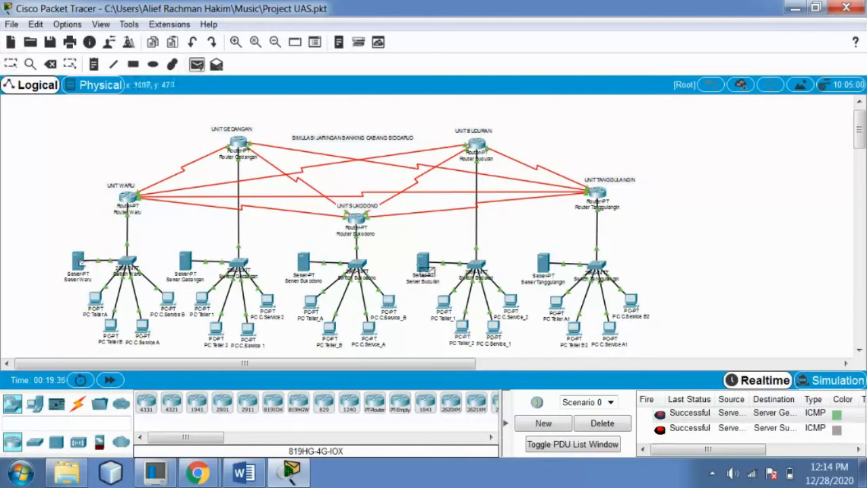
pyautogui.click(424, 267)
pyautogui.click(197, 64)
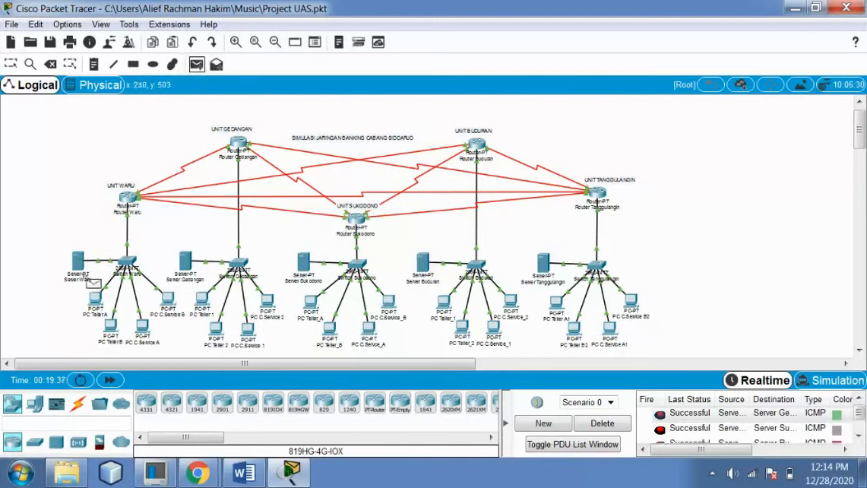
pyautogui.click(79, 263)
pyautogui.click(543, 262)
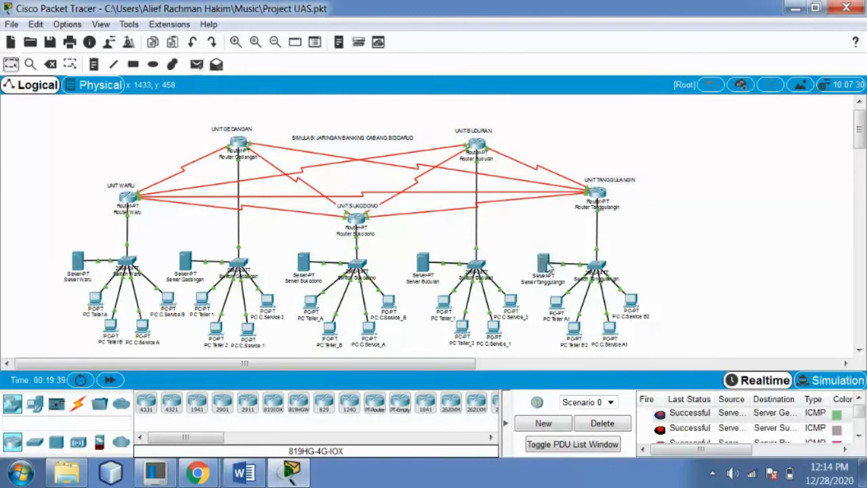
# Clear the PDU results again and return to the Word report
pyautogui.click(858, 418)
pyautogui.moveTo(859, 418); pyautogui.dragTo(859, 415)
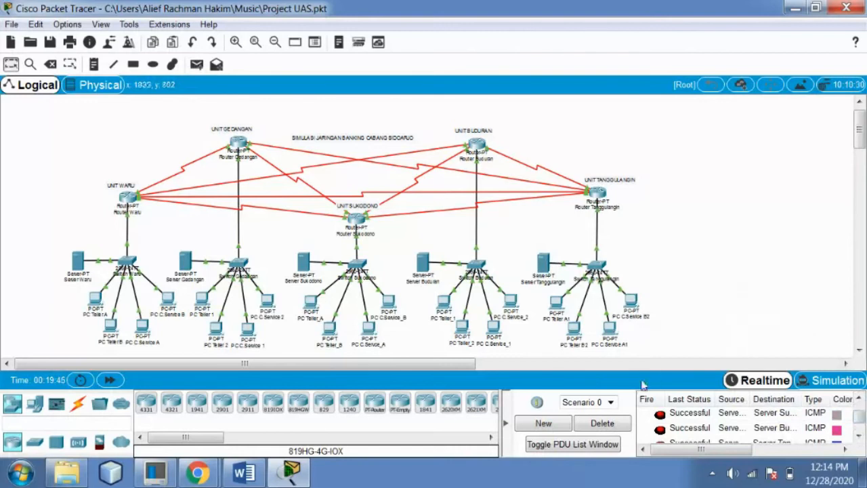
pyautogui.click(605, 422)
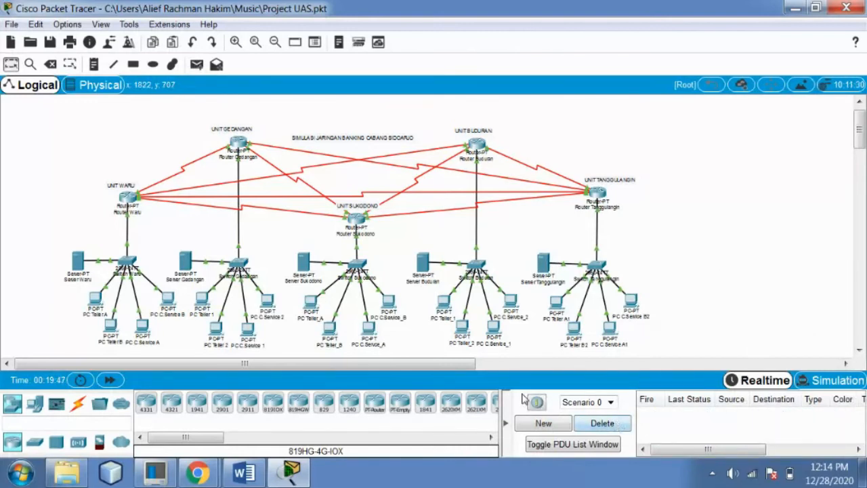
pyautogui.click(301, 477)
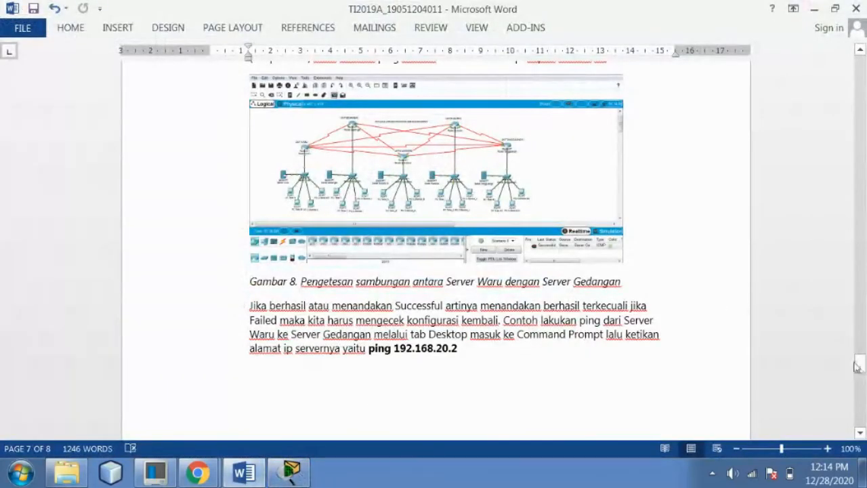
# Scroll the report to Gambar 9, Server Waru's ping to 192.168.20.2 with 0% loss, then minimise Word
pyautogui.moveTo(859, 369); pyautogui.dragTo(860, 368)
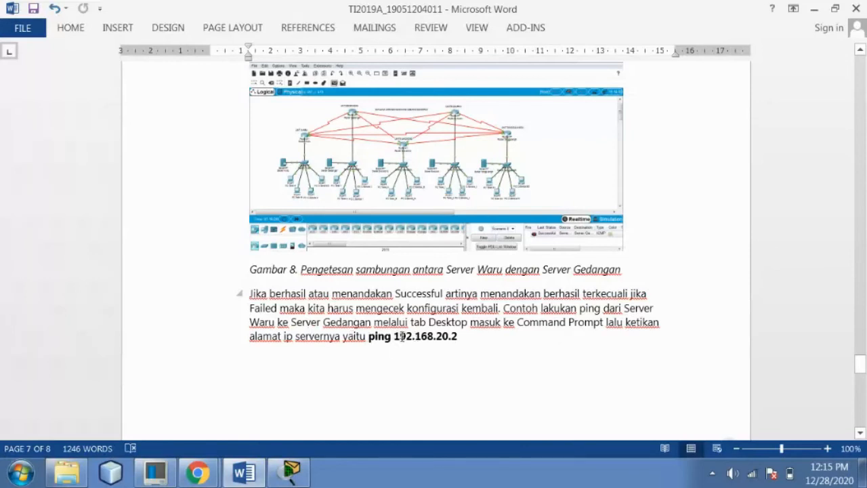
pyautogui.moveTo(862, 380); pyautogui.dragTo(858, 402)
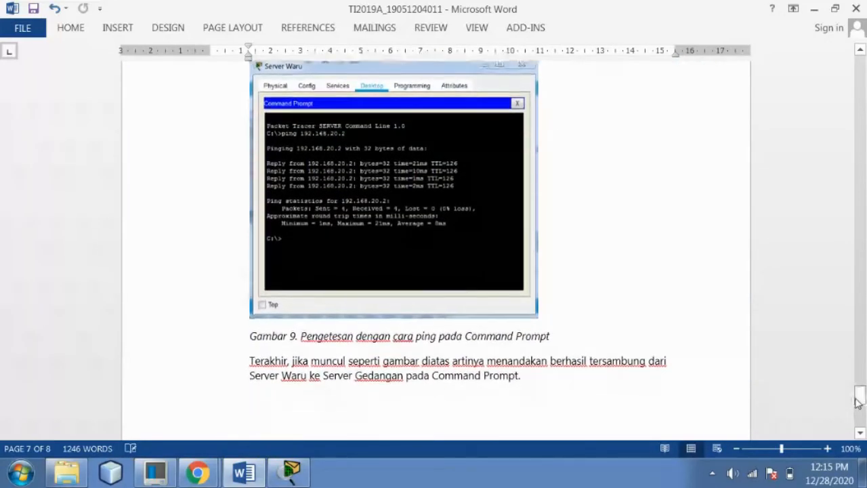
pyautogui.click(243, 476)
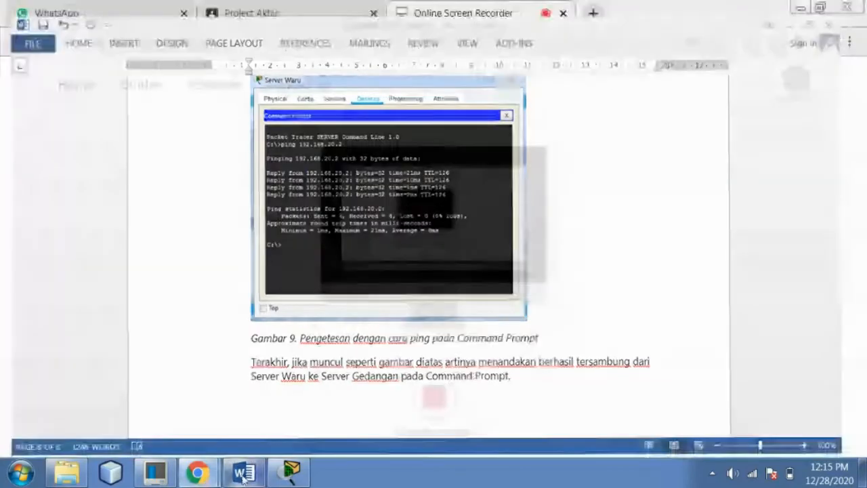
# Review Server Waru's IP Configuration settings in its Desktop tab
pyautogui.click(253, 476)
pyautogui.click(288, 478)
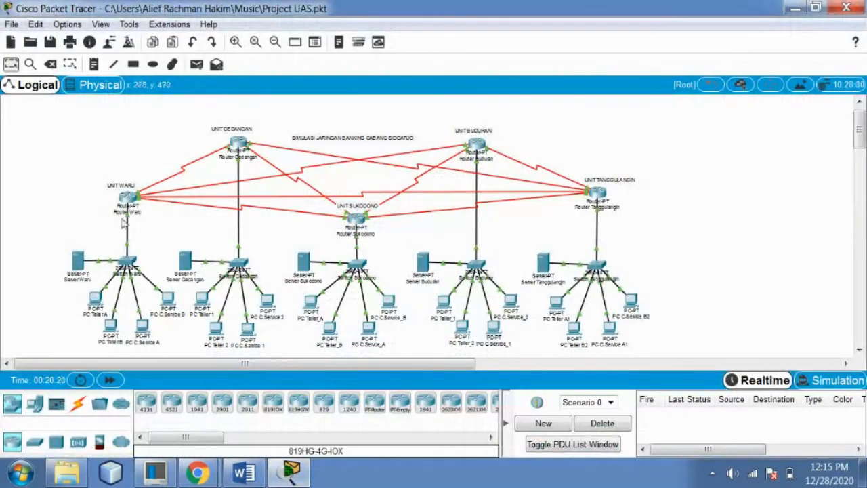
pyautogui.click(77, 261)
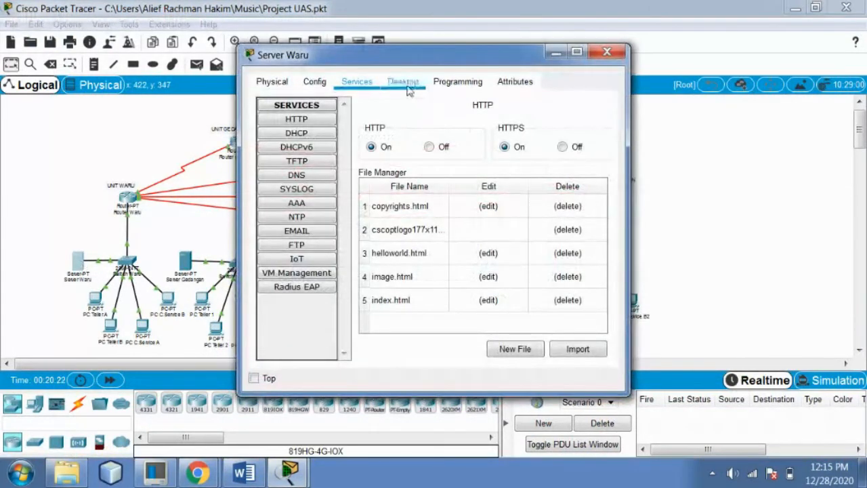
pyautogui.click(407, 85)
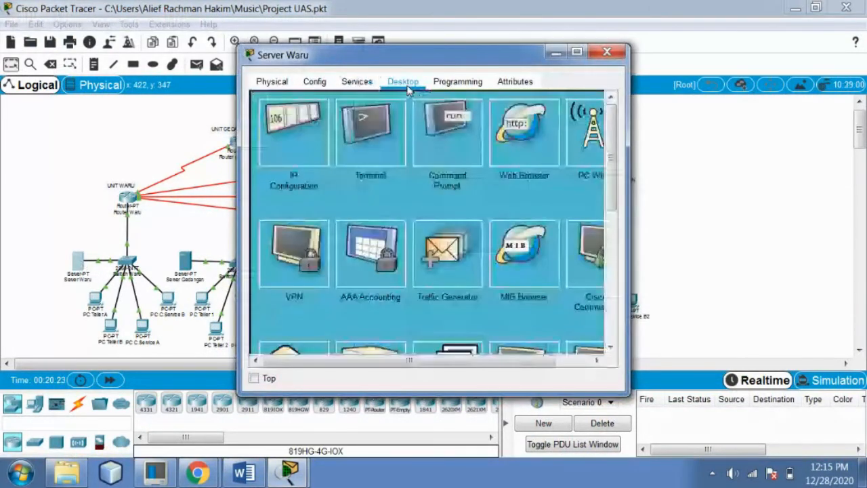
pyautogui.click(303, 140)
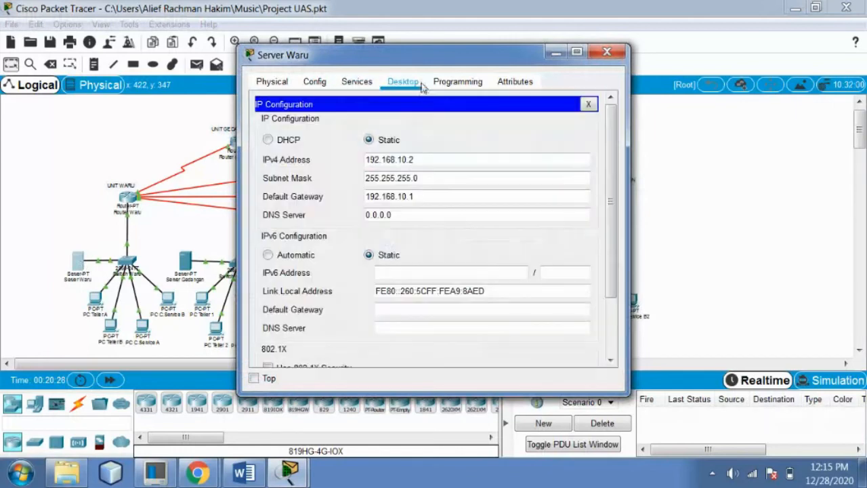
pyautogui.click(589, 104)
# Ping 192.168.20.2 from Server Waru's Command Prompt
pyautogui.click(464, 160)
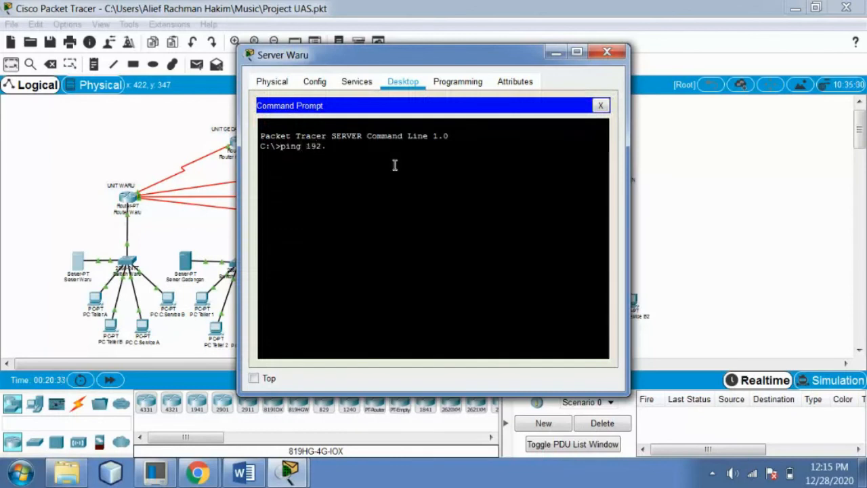
pyautogui.write('ping 192.168.20.2')
pyautogui.press('Return')
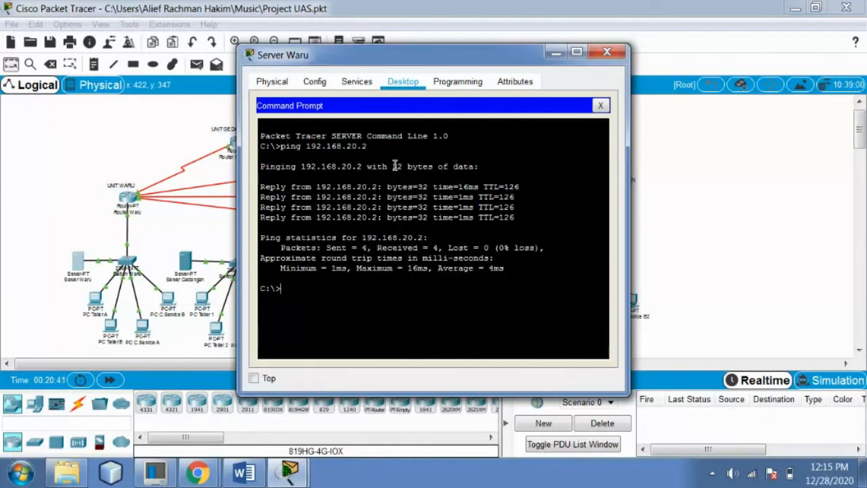
# Glance over the ping screenshot in Word, then close Server Waru's window in Packet Tracer
pyautogui.click(244, 472)
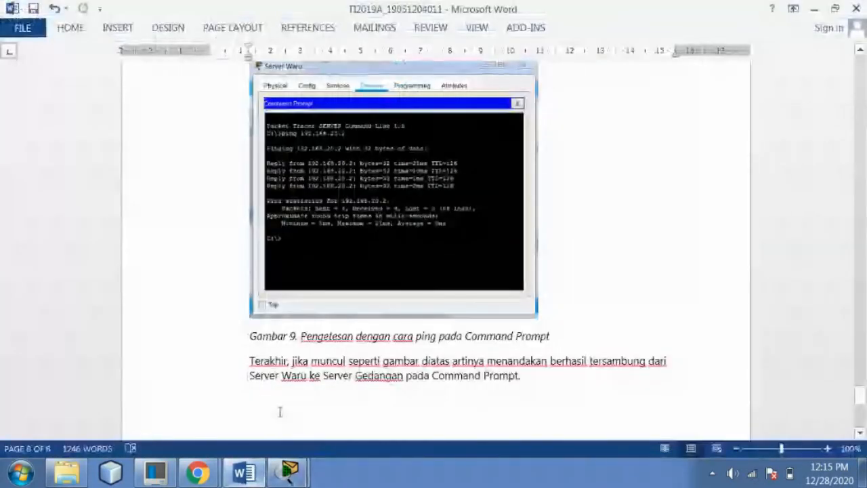
pyautogui.moveTo(861, 396); pyautogui.dragTo(862, 400)
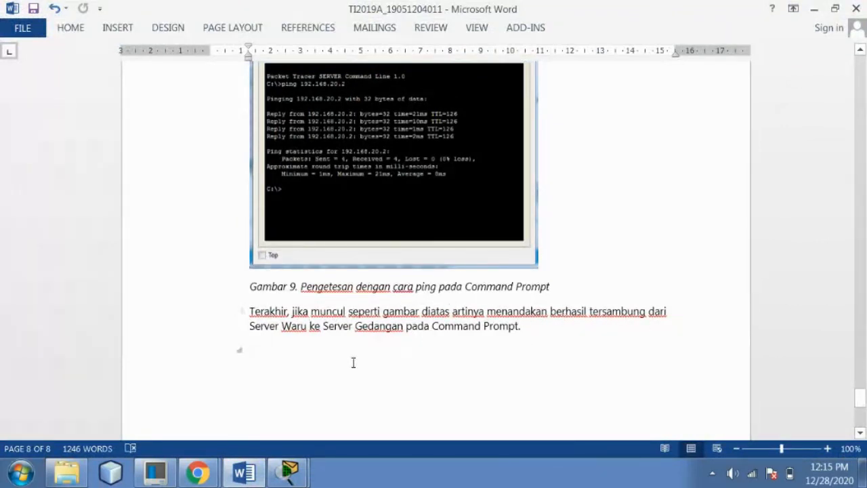
pyautogui.click(246, 472)
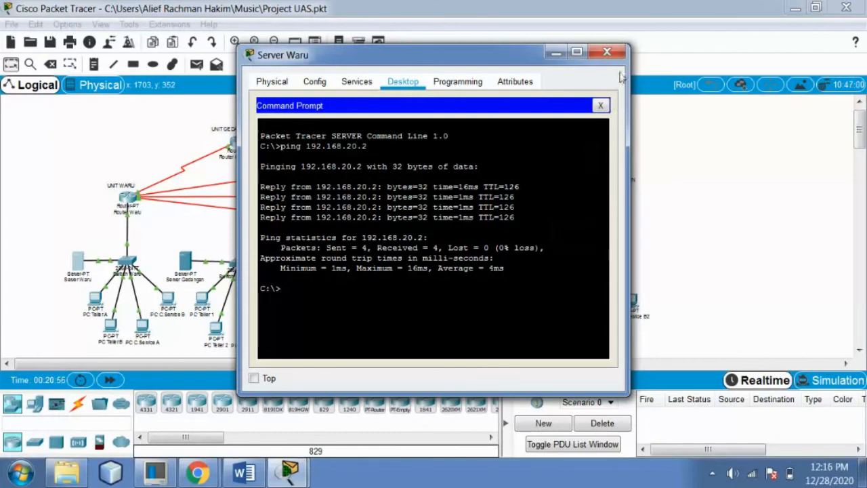
pyautogui.click(607, 52)
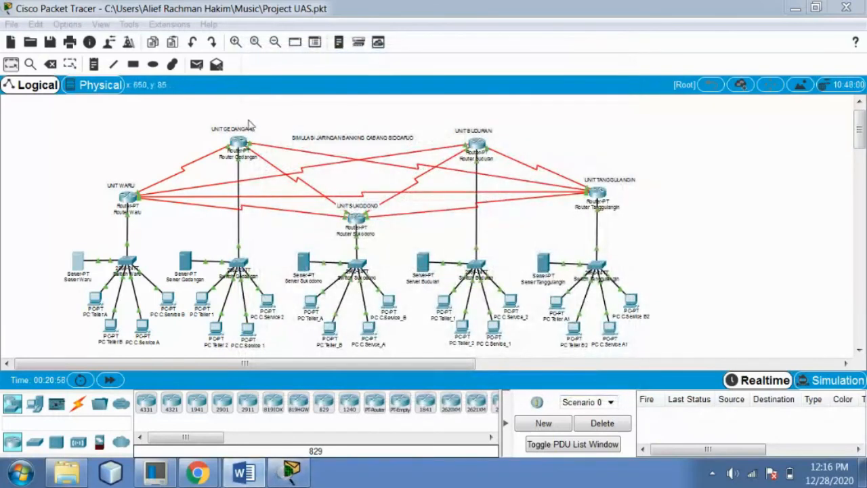